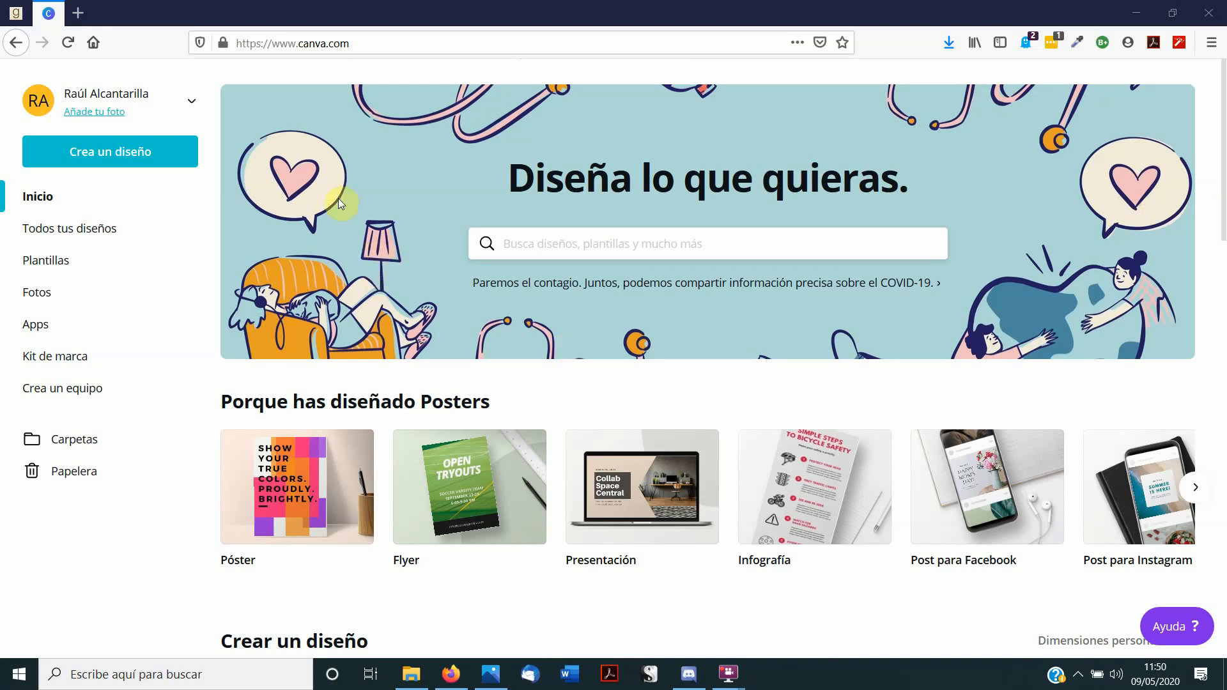
- Switch to the Goodreads fantasy genre page and examine the cover designs of its new releases
click(16, 14)
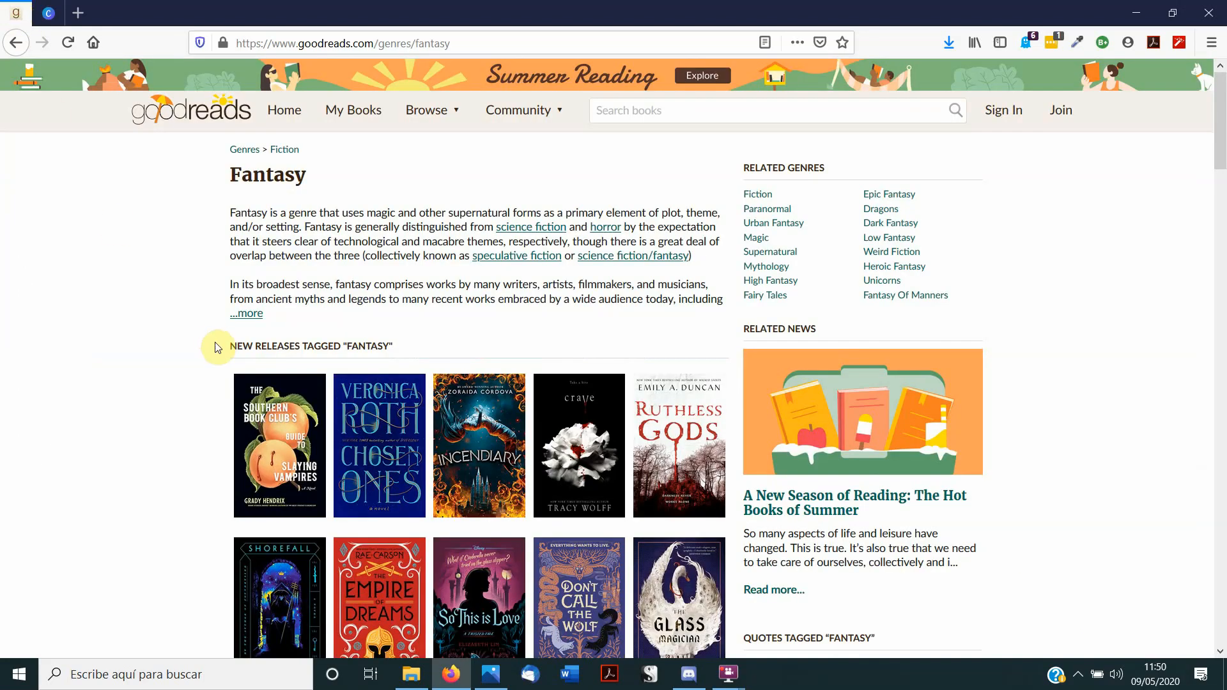
scroll(170, 320, down, 3)
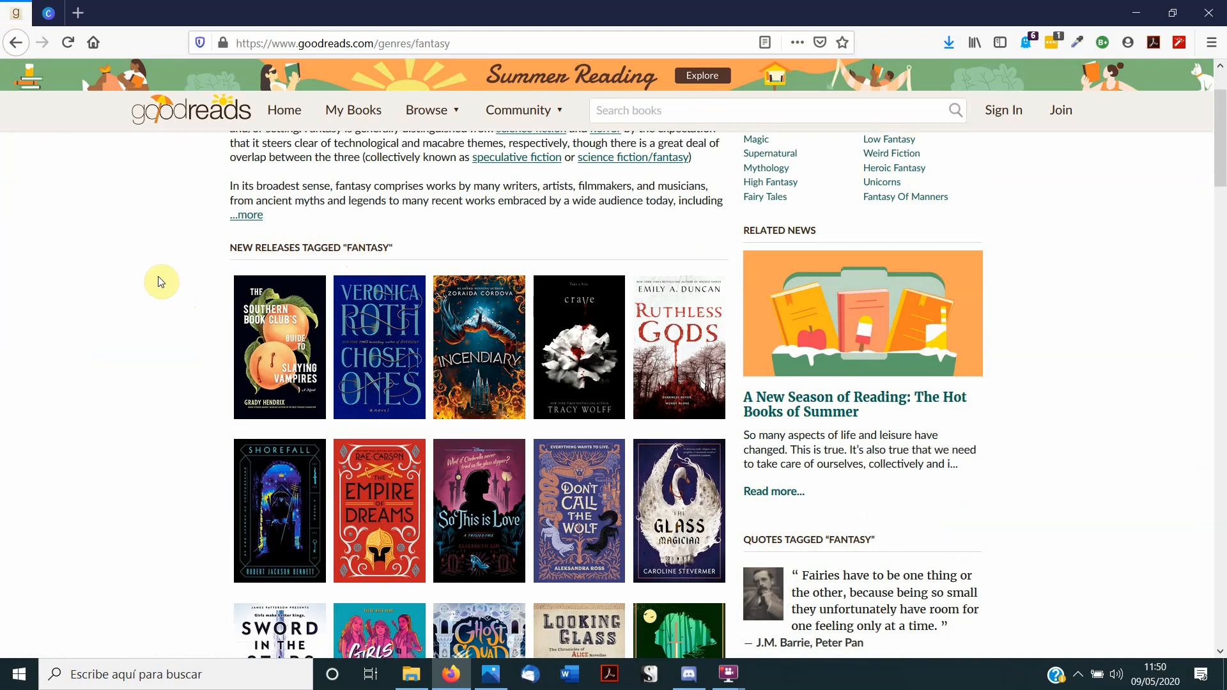
scroll(159, 281, down, 2)
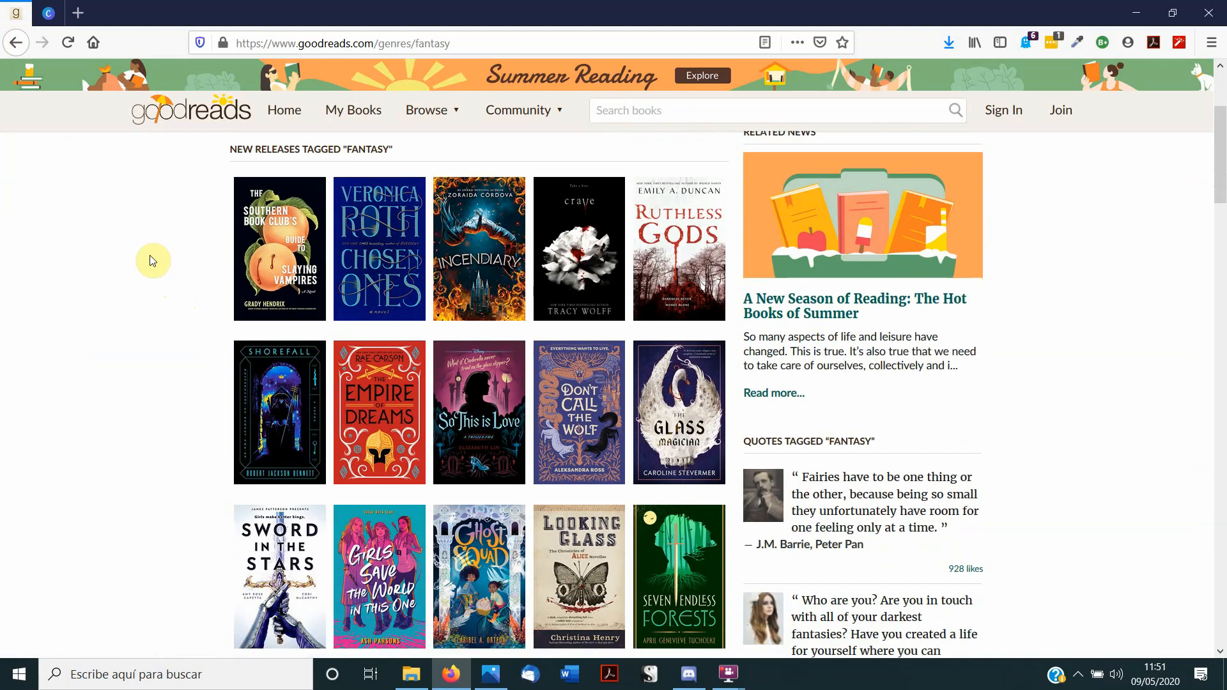
scroll(153, 262, down, 2)
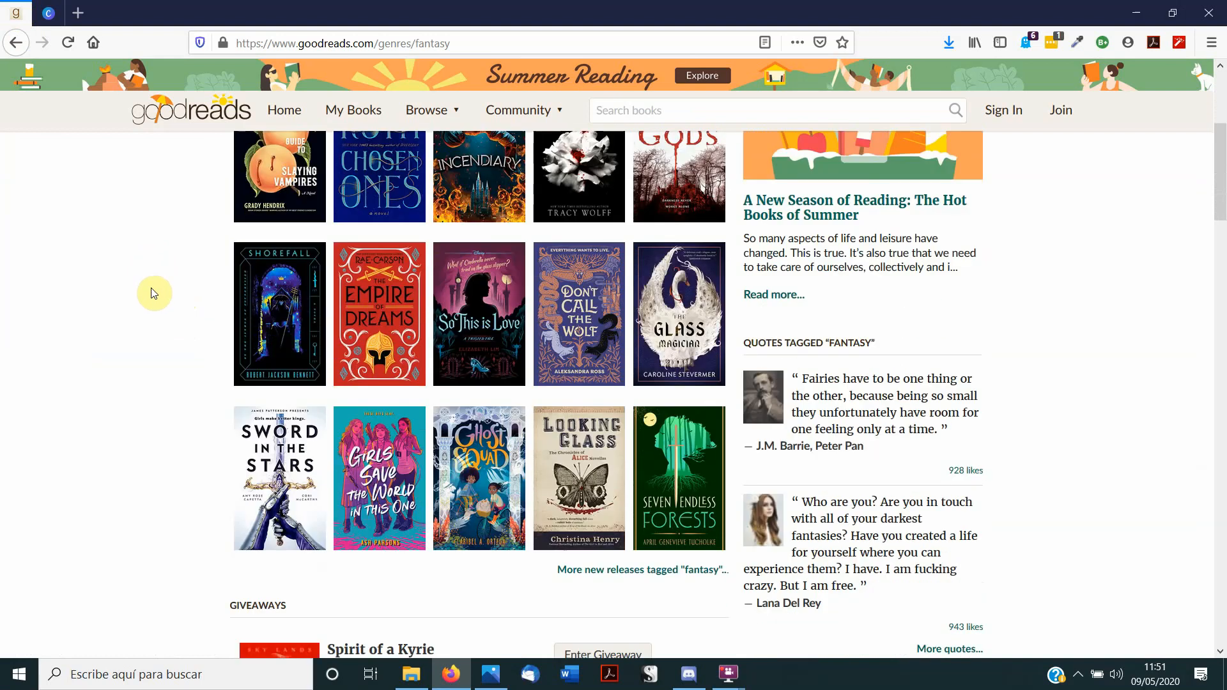
scroll(154, 294, up, 1)
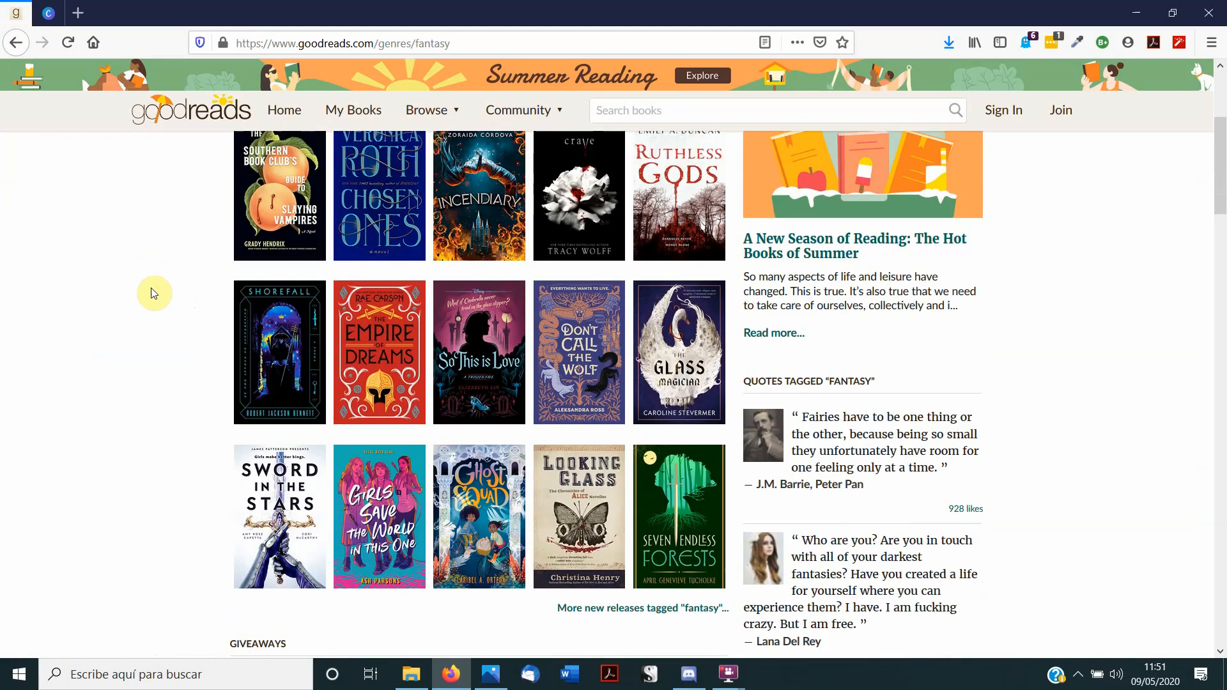
scroll(159, 300, up, 1)
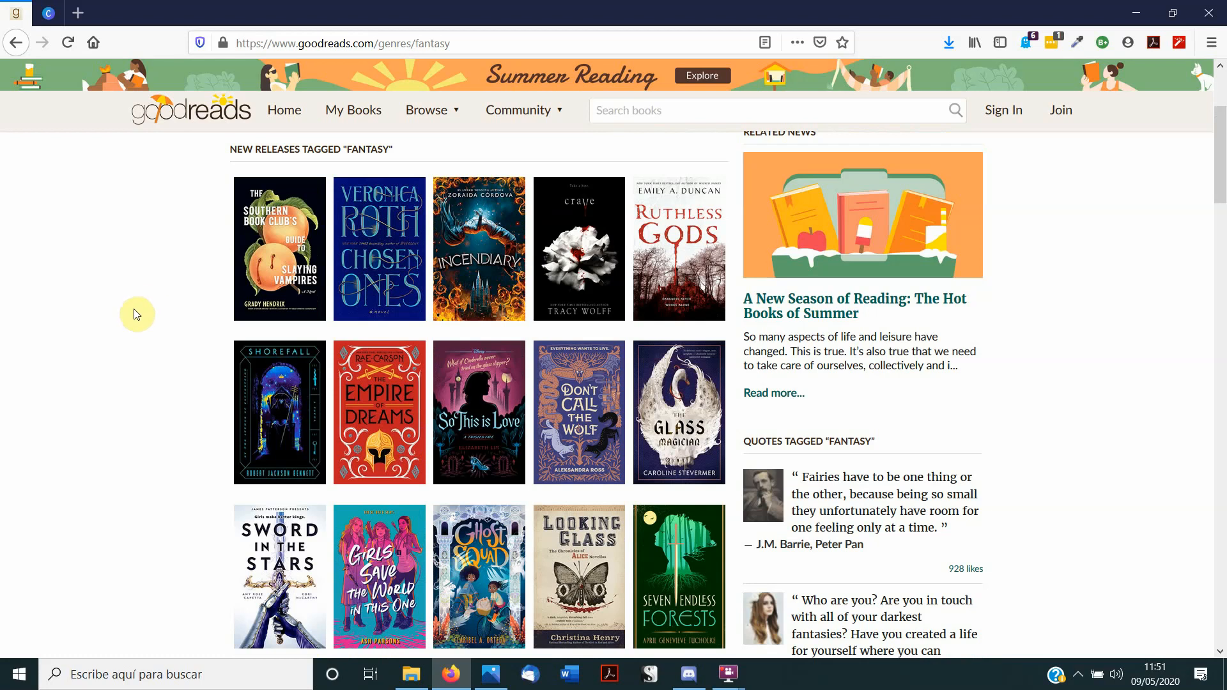
scroll(145, 323, up, 1)
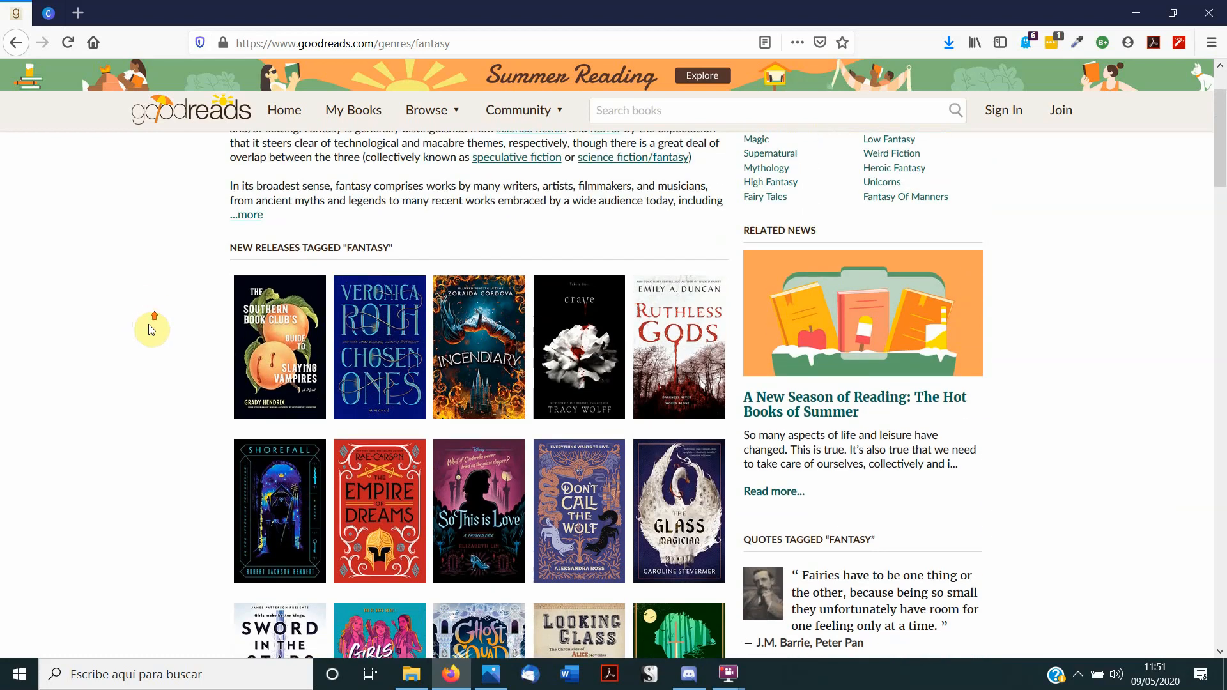
scroll(152, 330, up, 1)
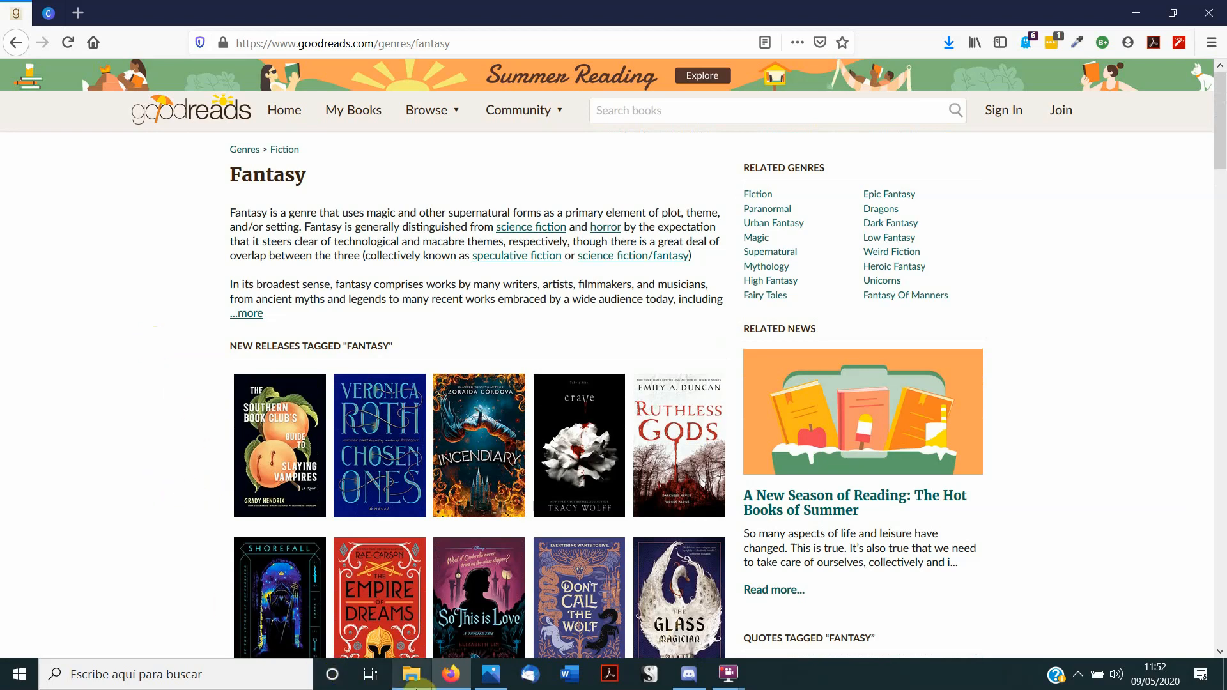
- Switch to the Photos app and review the example book covers one by one, from Crepúsculo to Crónicas de Narnia
click(484, 677)
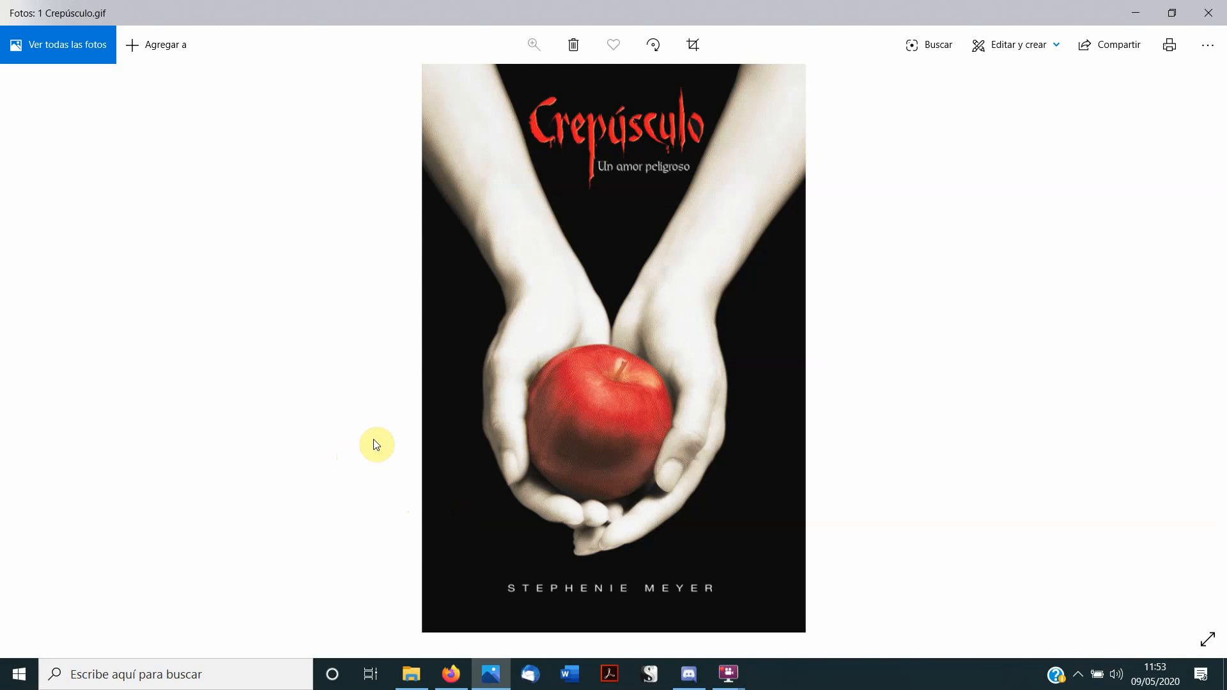
key(Right)
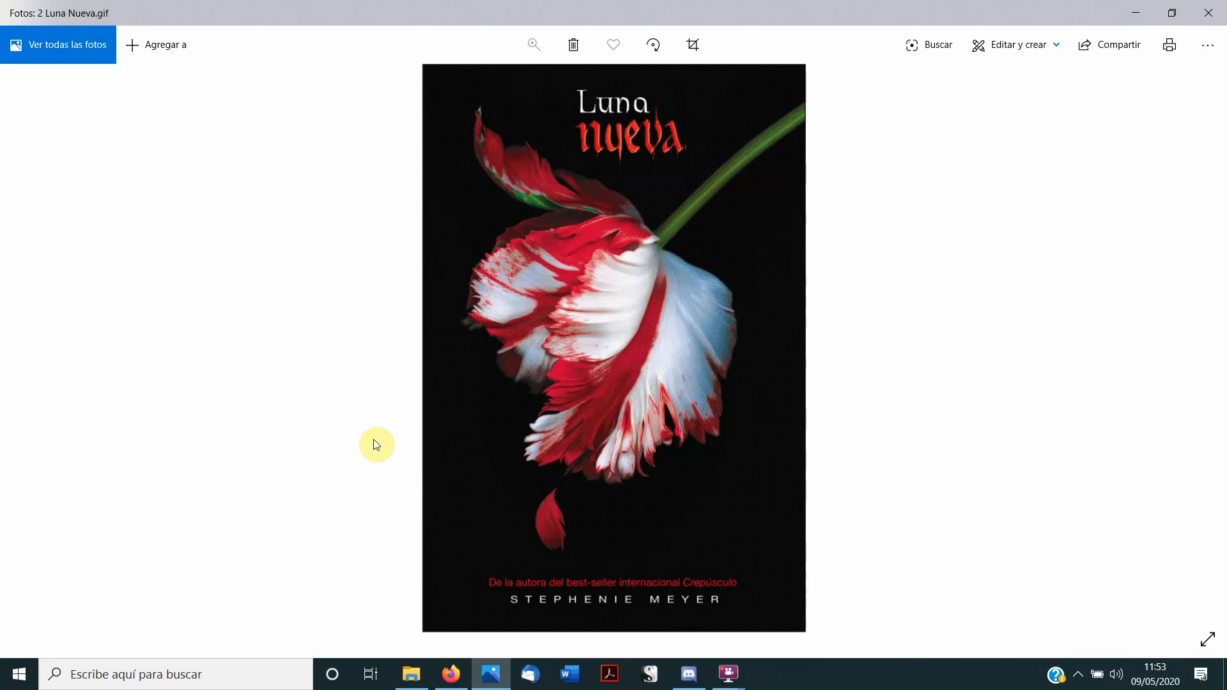
key(Right)
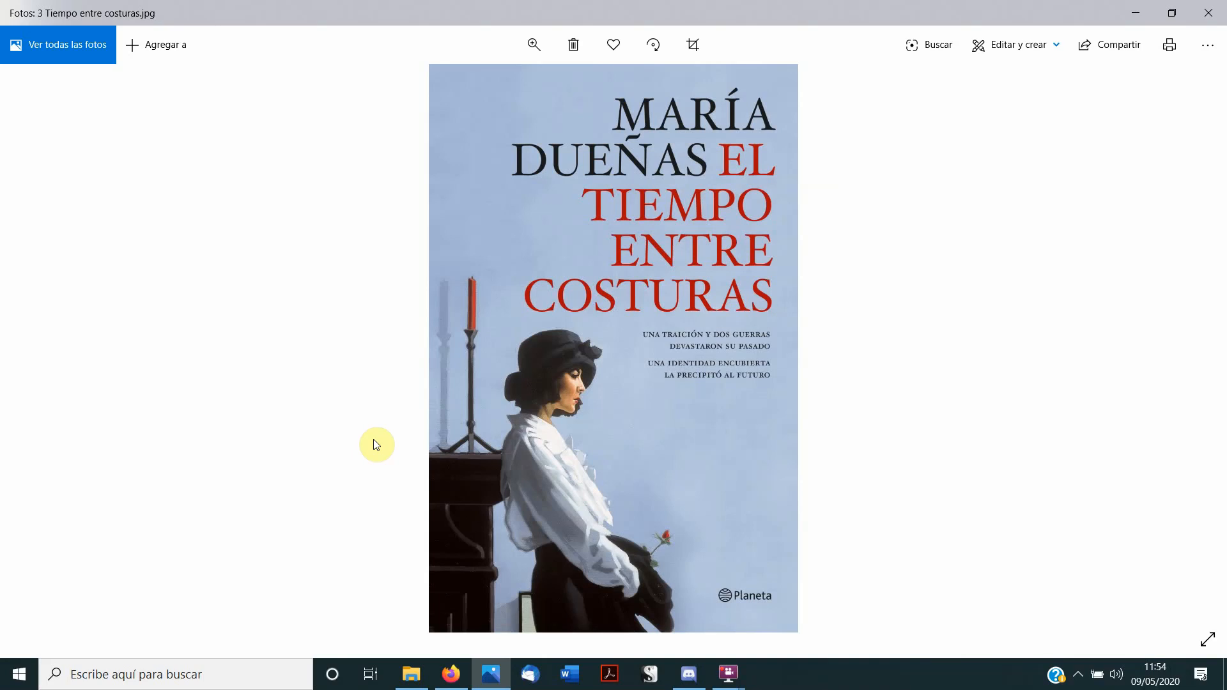
key(Right)
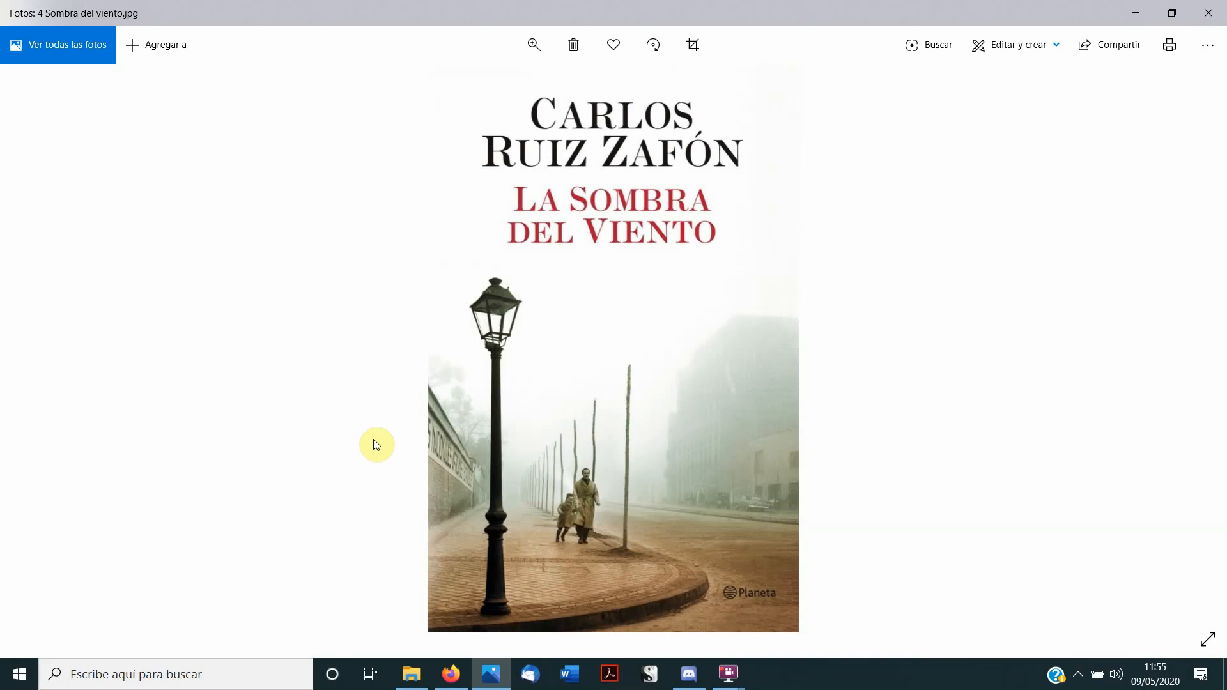
key(Right)
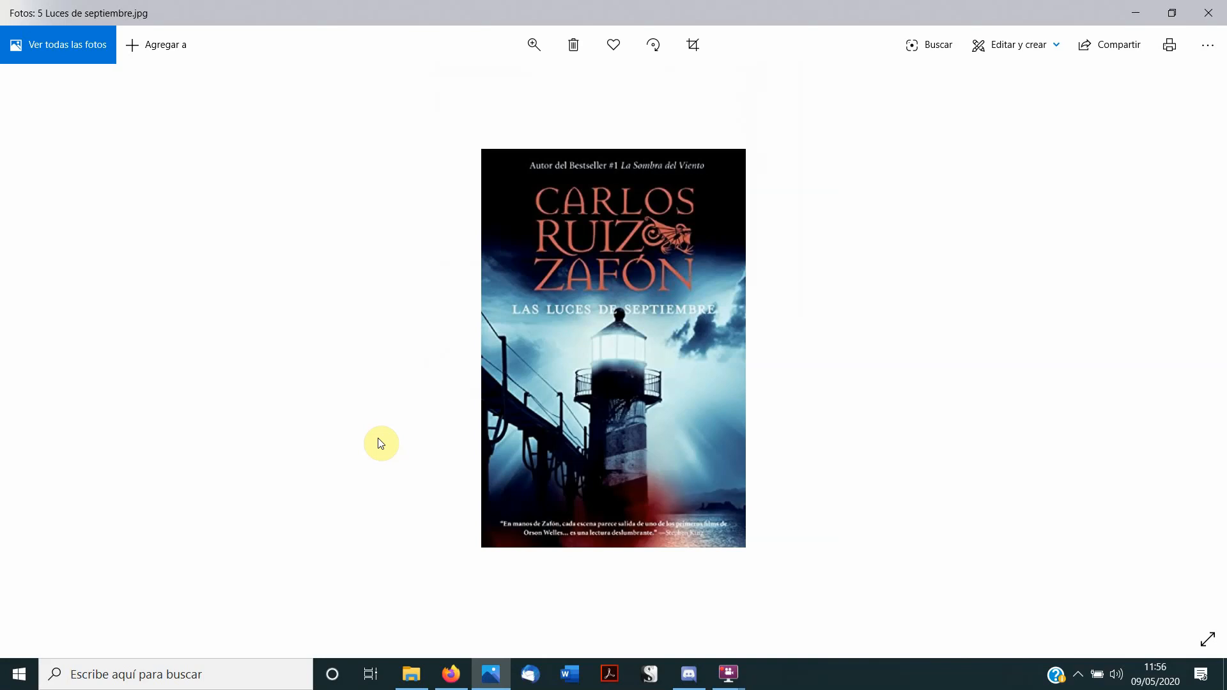
key(Right)
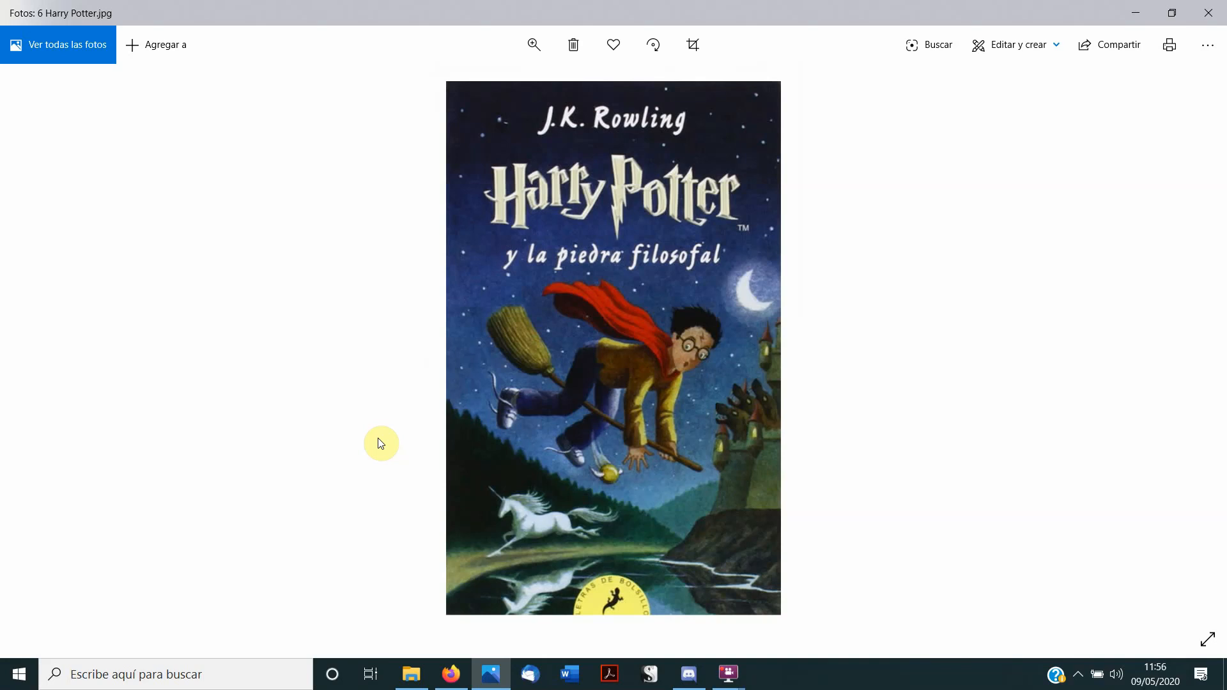
key(Right)
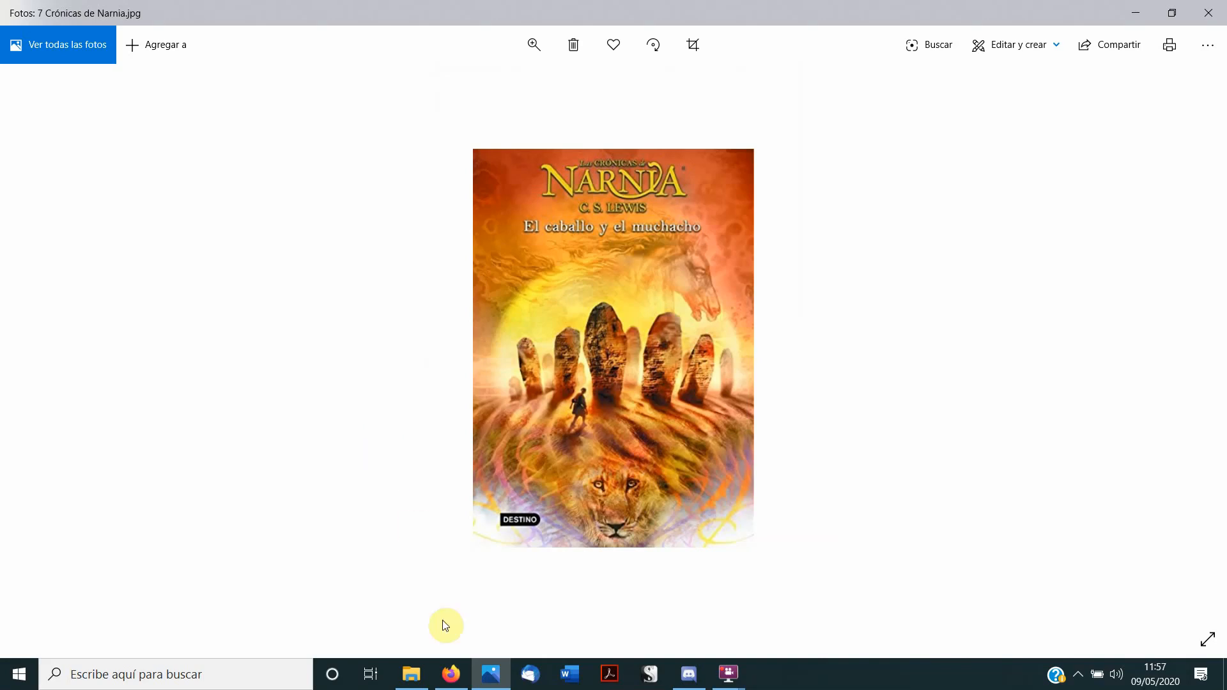
- Switch back to Canva in Firefox, search the design types for "portada wat" and create a Wattpad book cover design
click(451, 674)
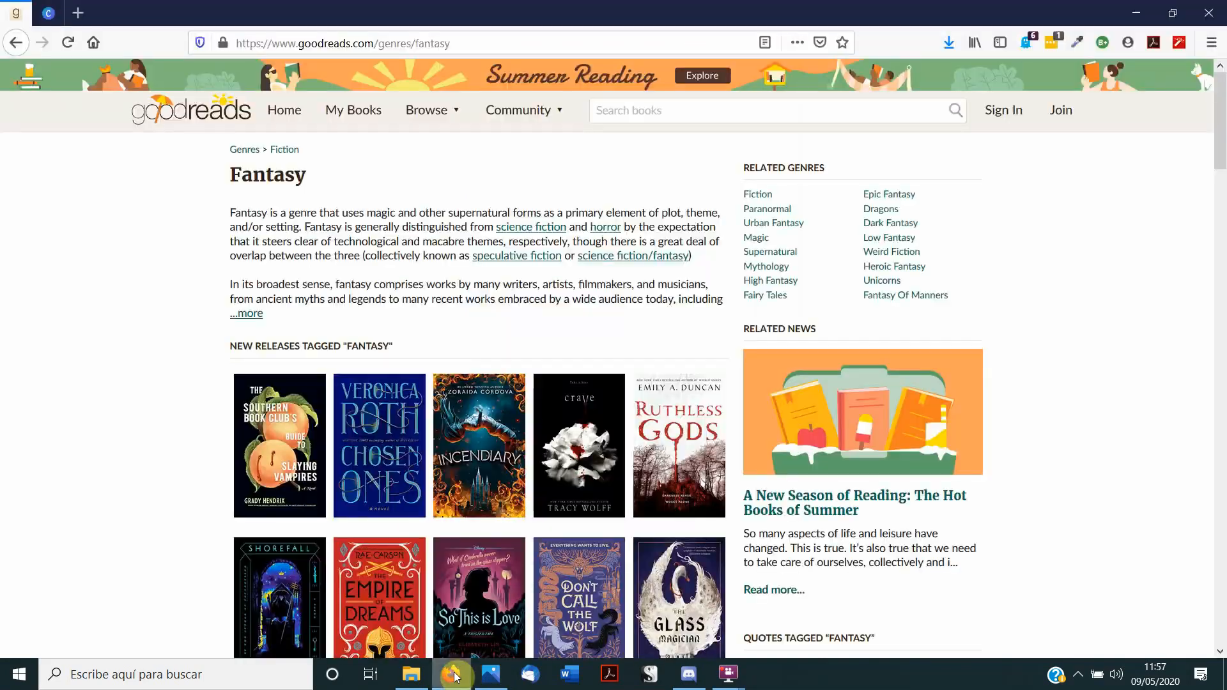
click(50, 13)
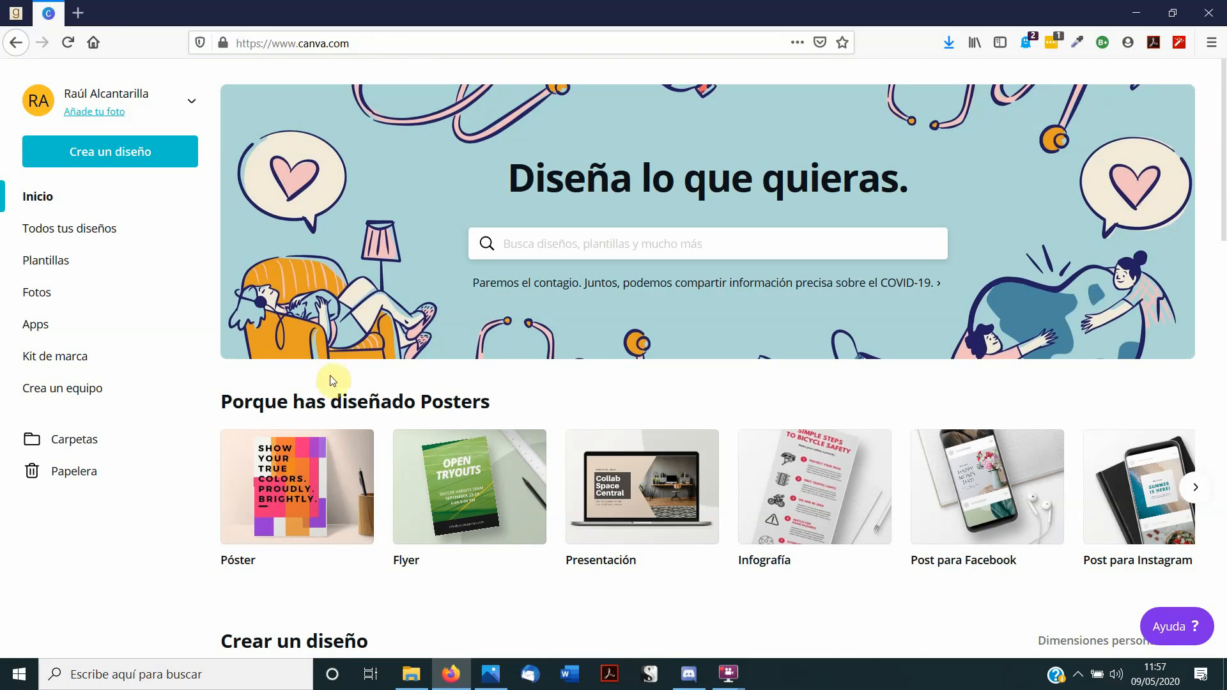
click(159, 159)
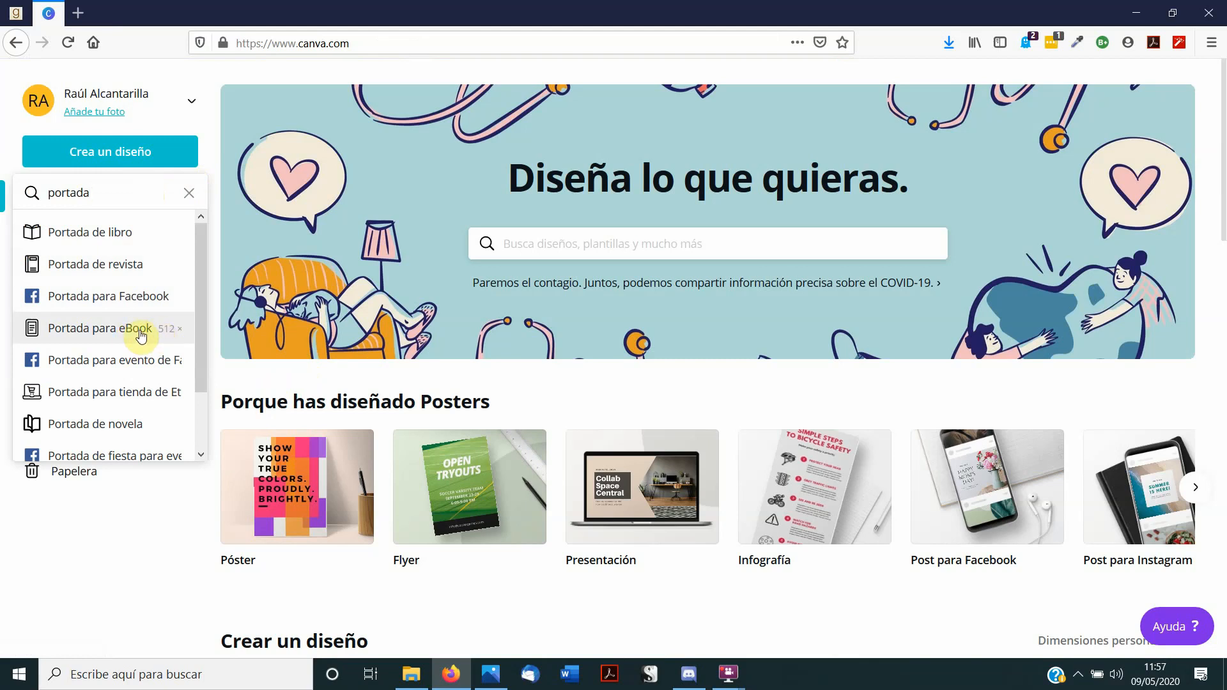
text(wat)
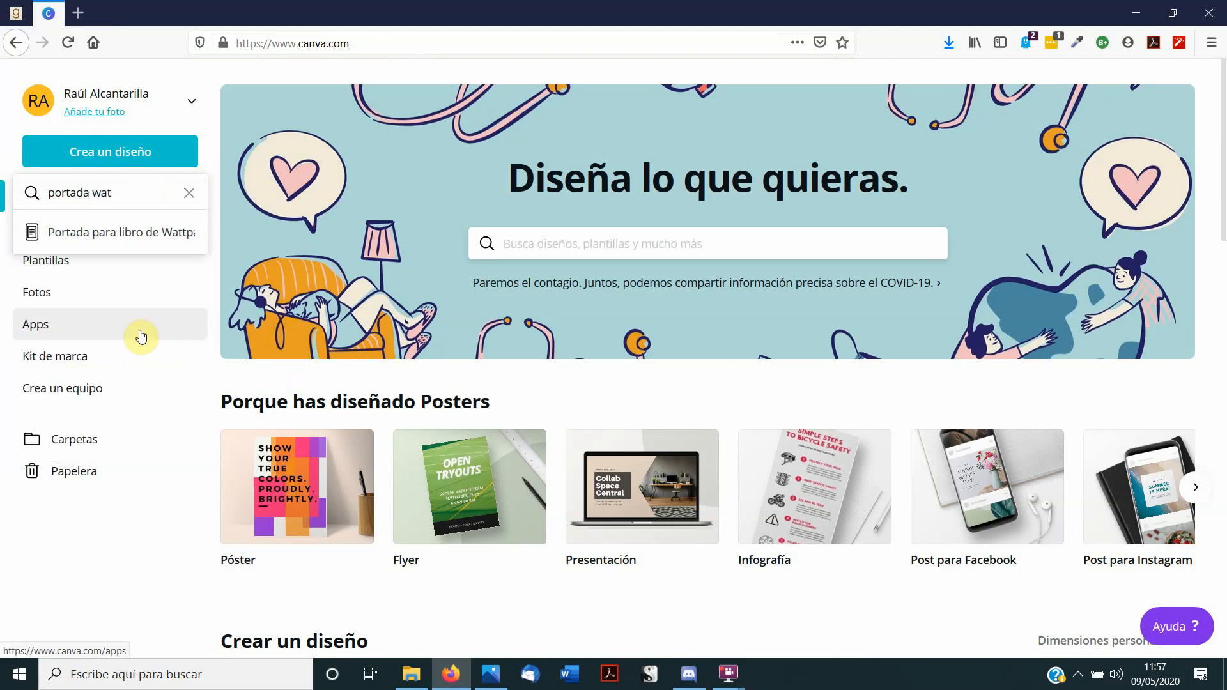
click(137, 235)
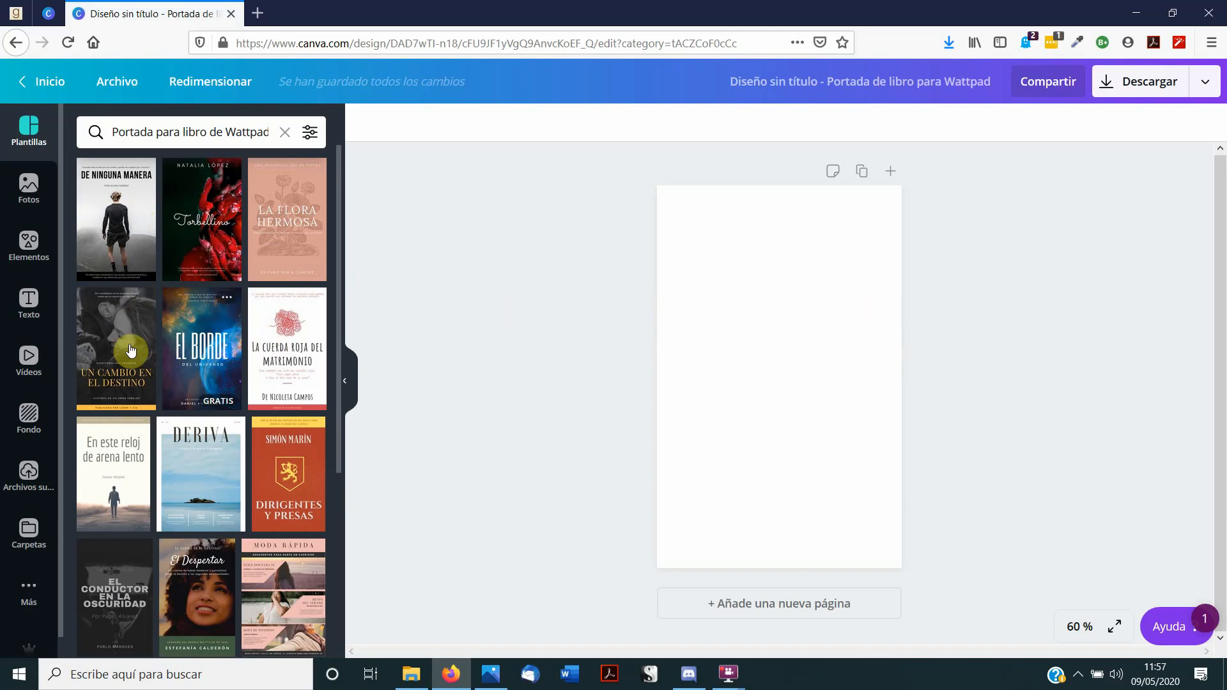
- Apply the "El último rocío del mar" template to the blank cover page
scroll(222, 345, down, 3)
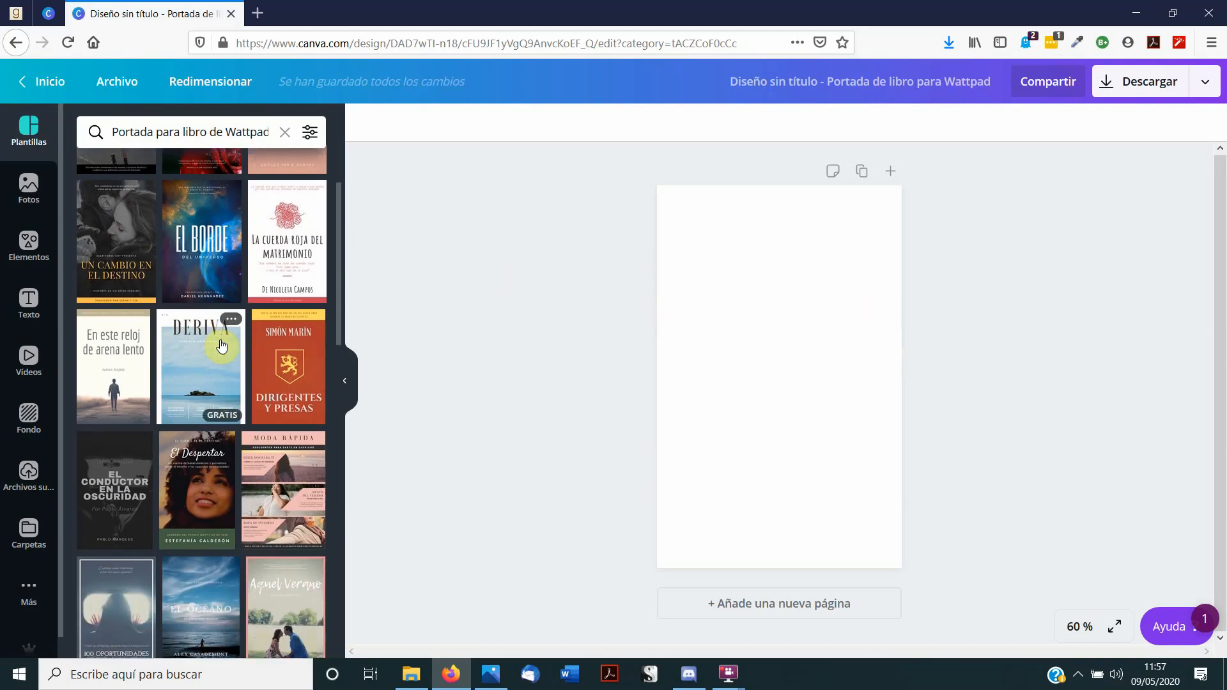
scroll(223, 357, down, 3)
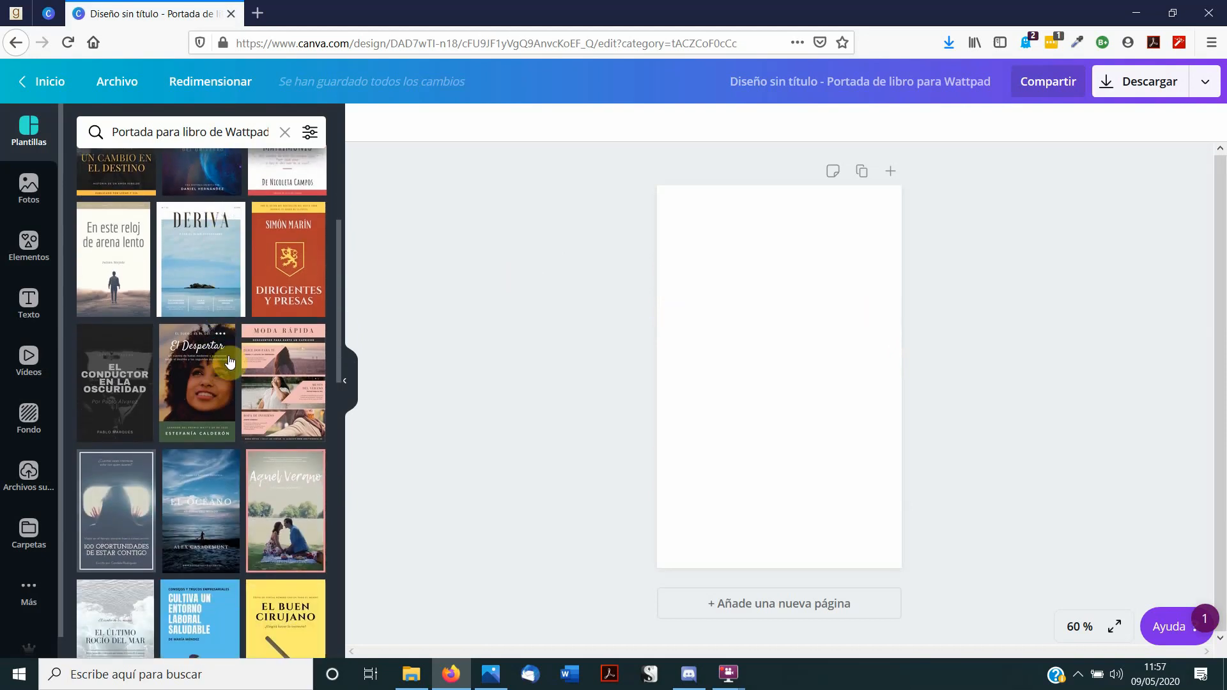
scroll(229, 358, down, 6)
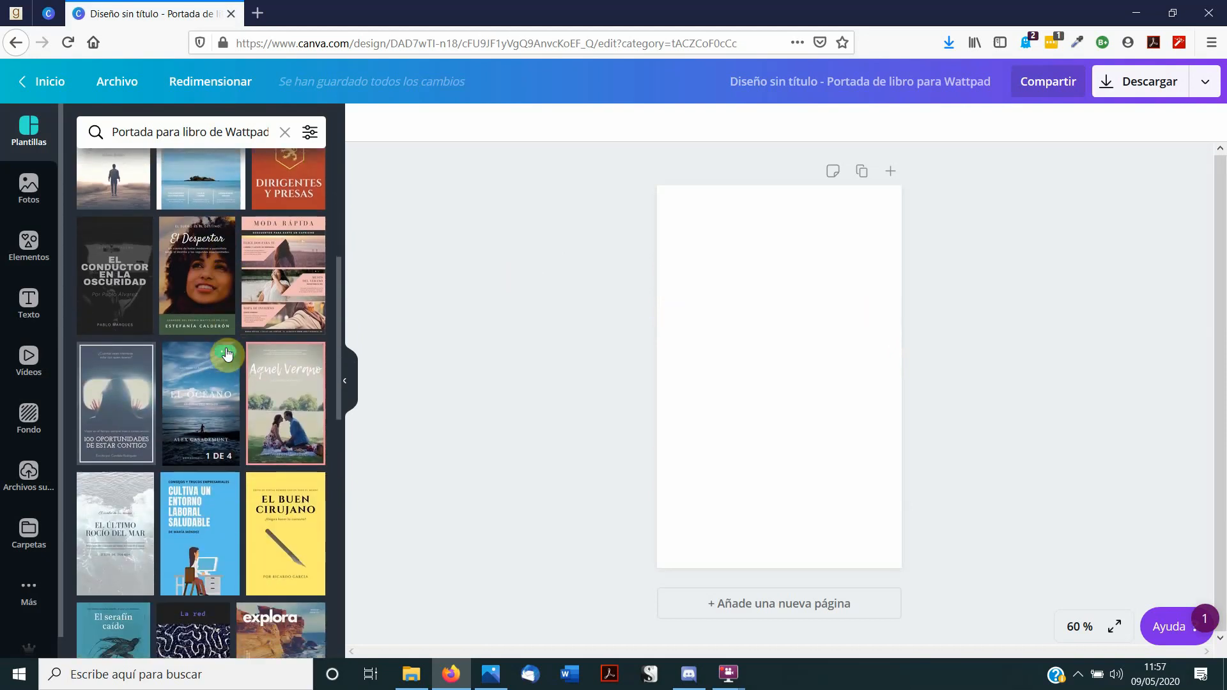
scroll(217, 393, down, 3)
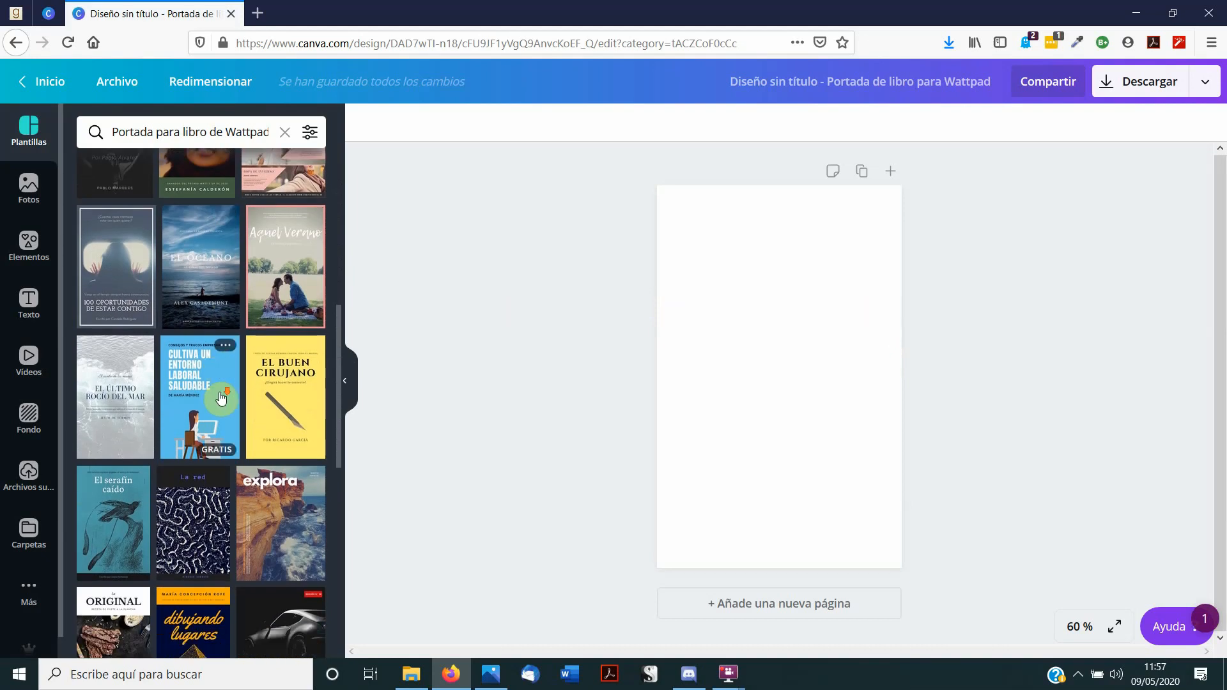
scroll(167, 406, down, 3)
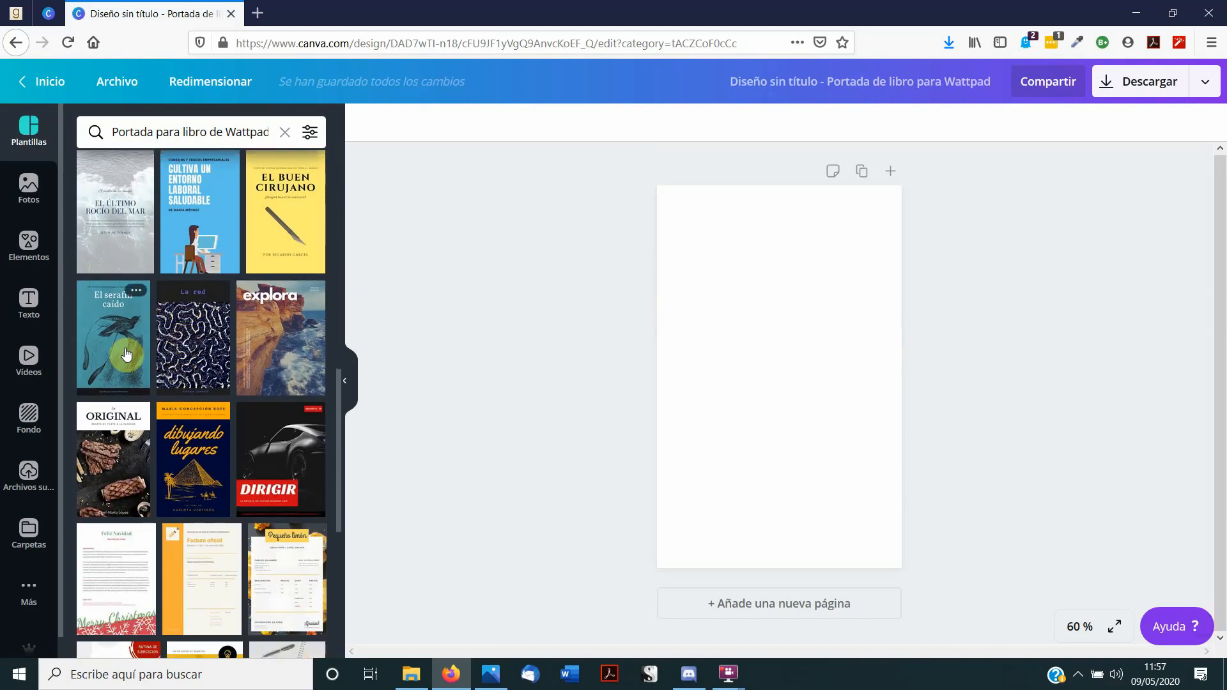
click(119, 232)
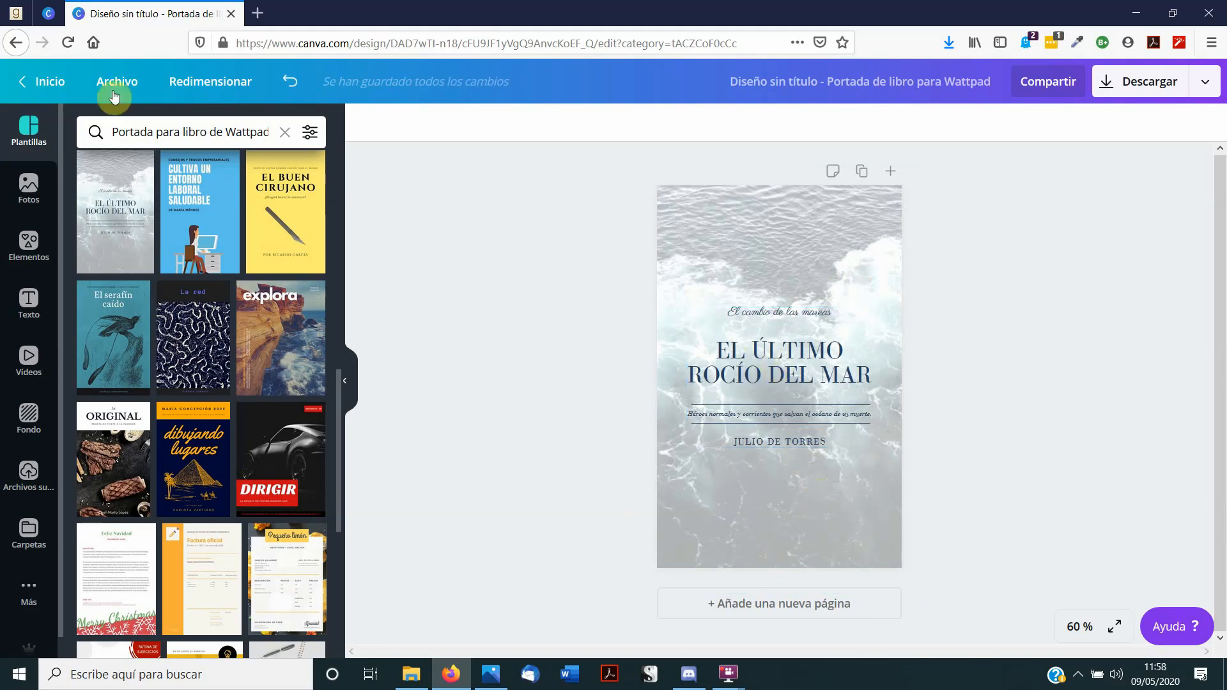
- Shorten the template search term to "Portada" and run the search
scroll(218, 329, up, 1)
scroll(217, 329, up, 5)
drag(155, 132, 464, 166)
key(BackSpace)
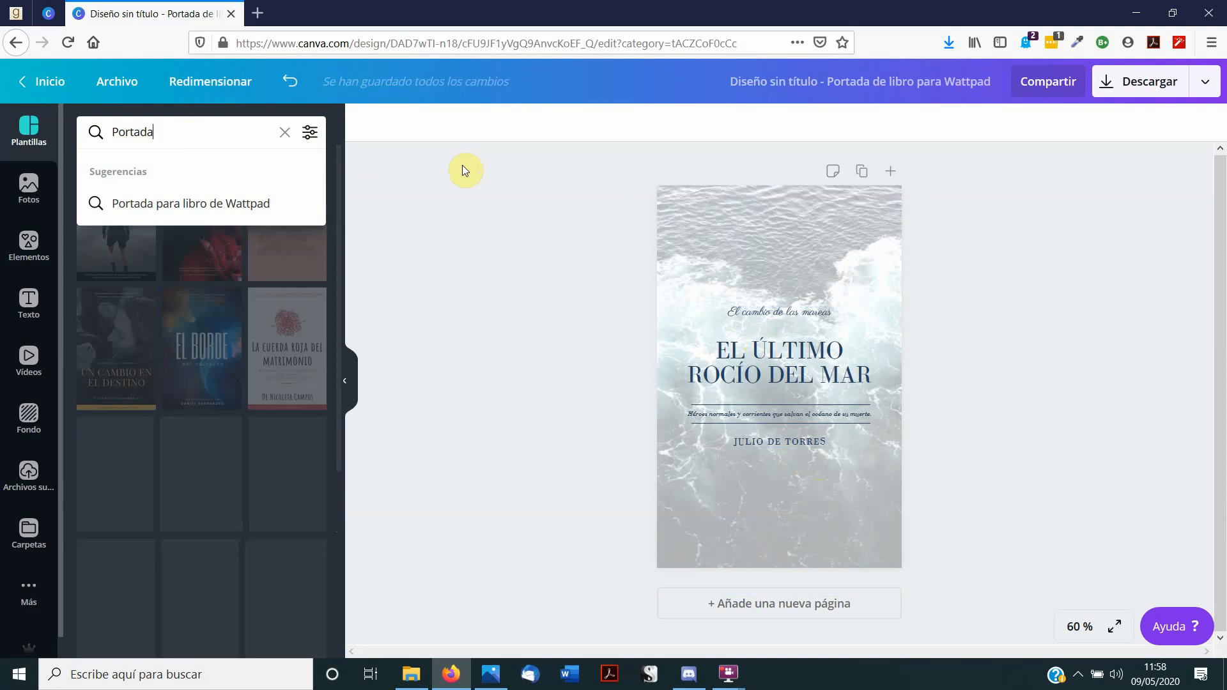
key(Return)
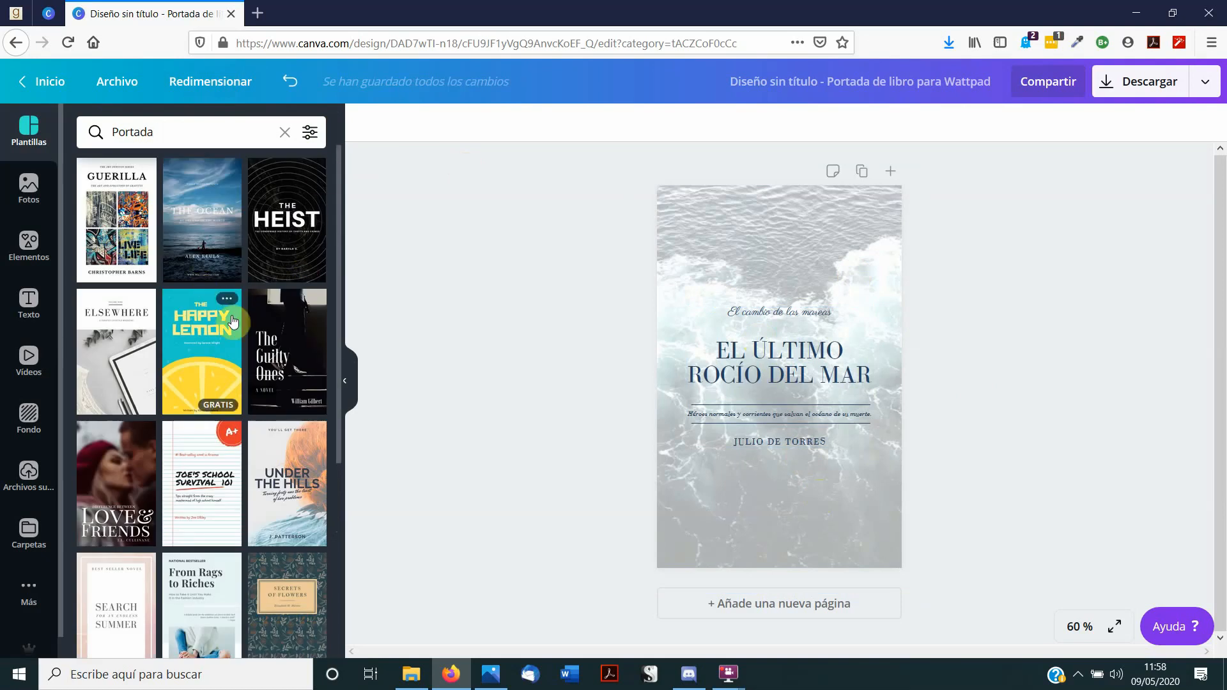
- Browse the "Portada" template results to compare their cover layouts and styles
scroll(268, 345, down, 3)
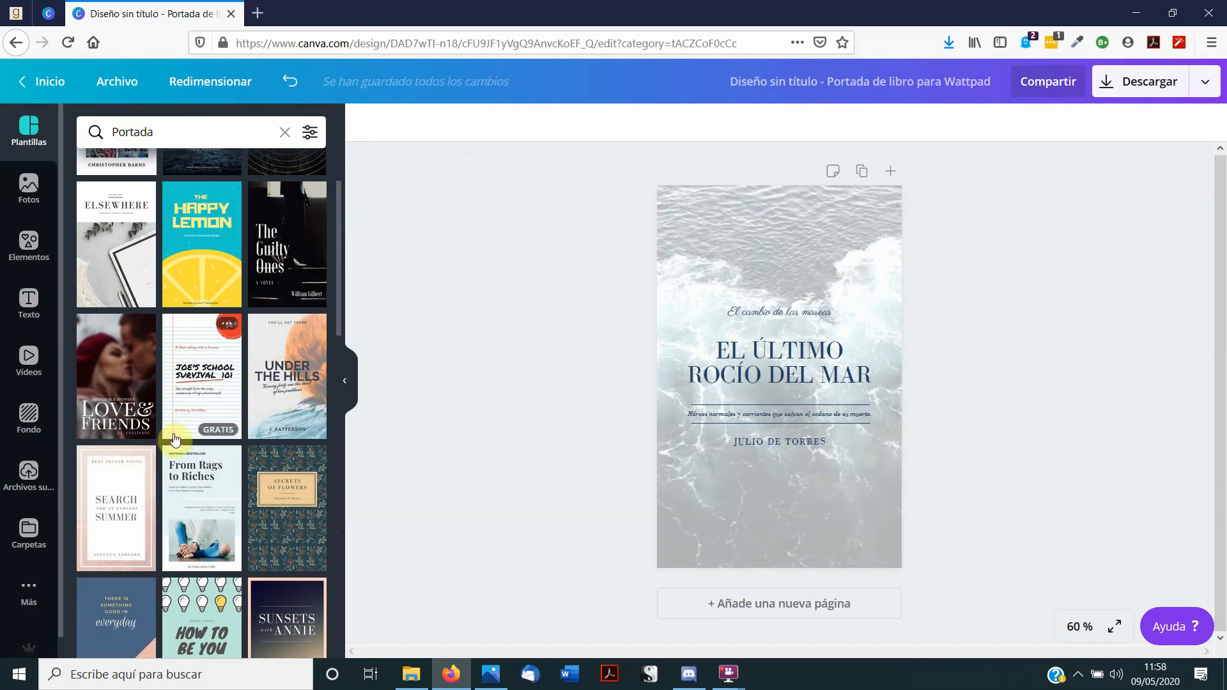
scroll(160, 444, down, 2)
scroll(174, 439, down, 2)
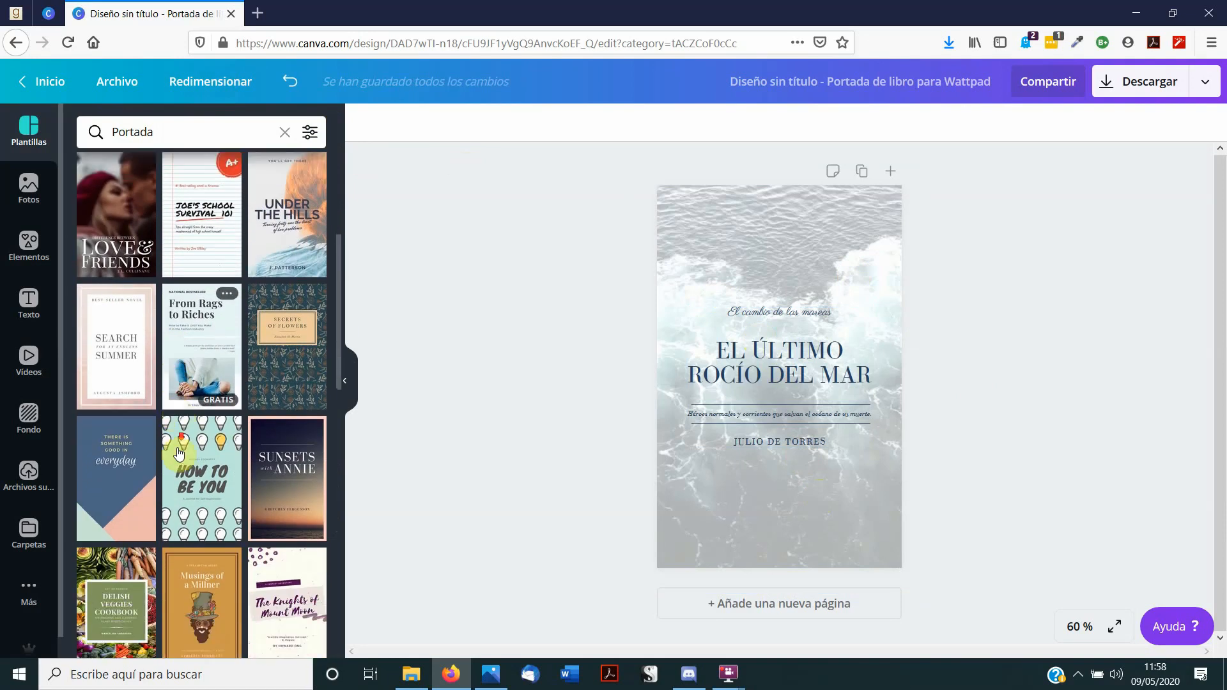
scroll(196, 435, down, 2)
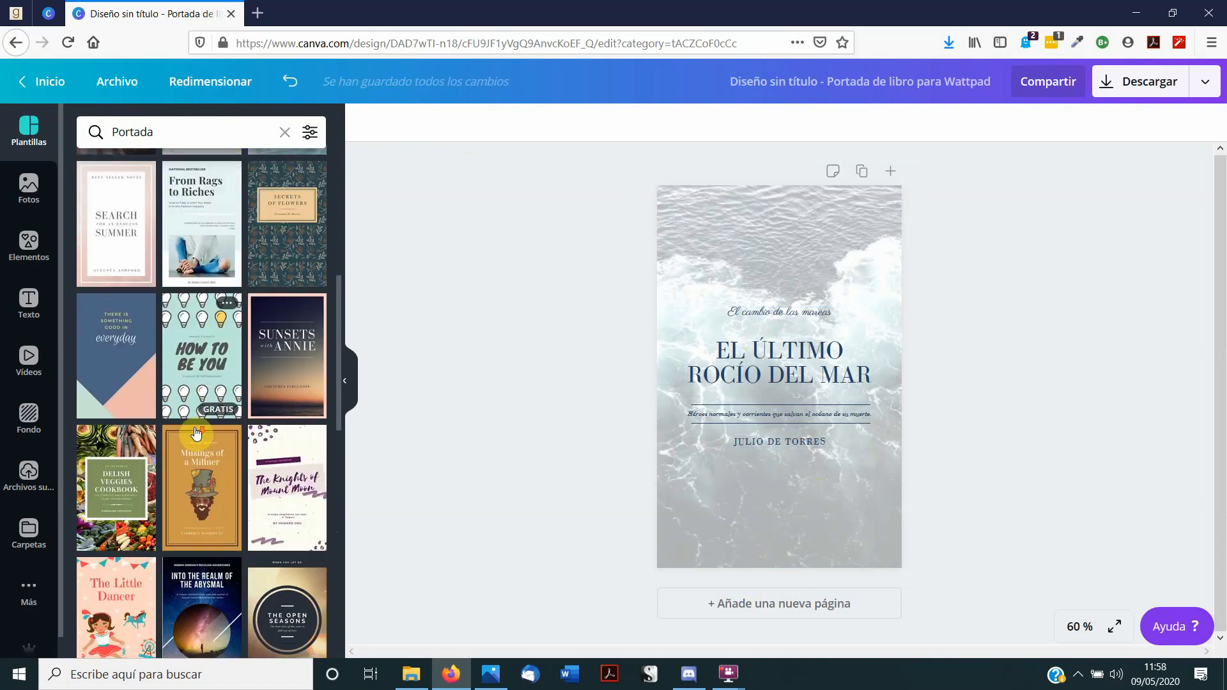
scroll(289, 476, down, 3)
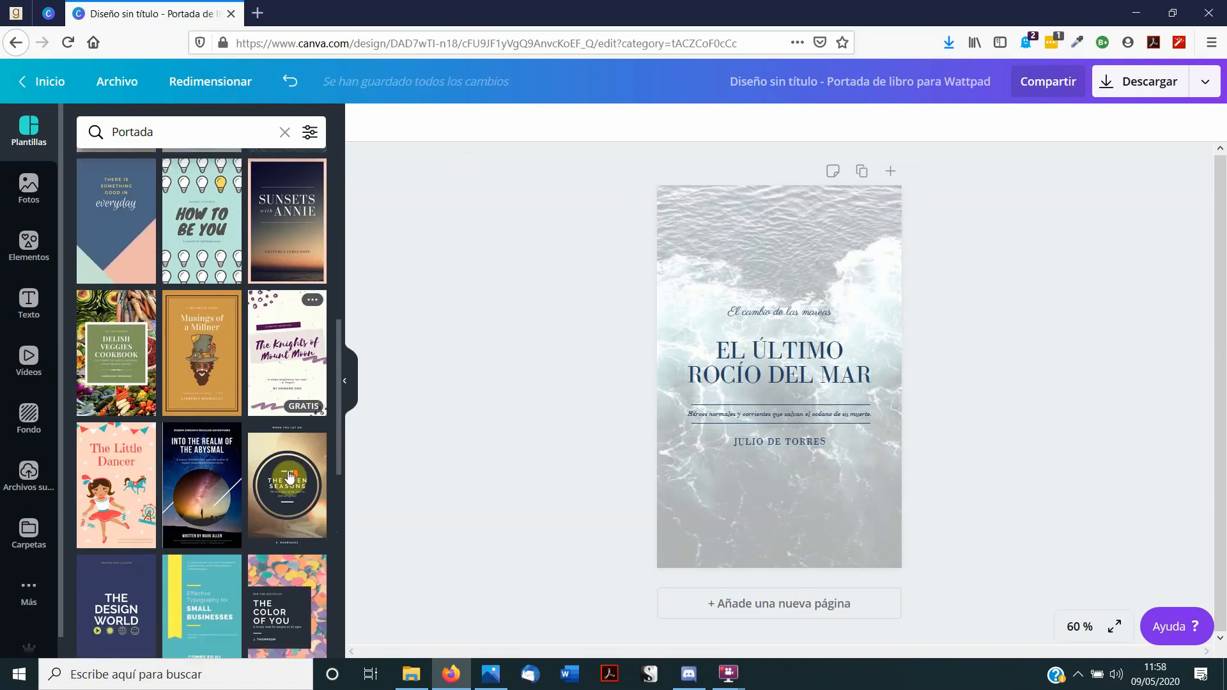
scroll(286, 505, down, 4)
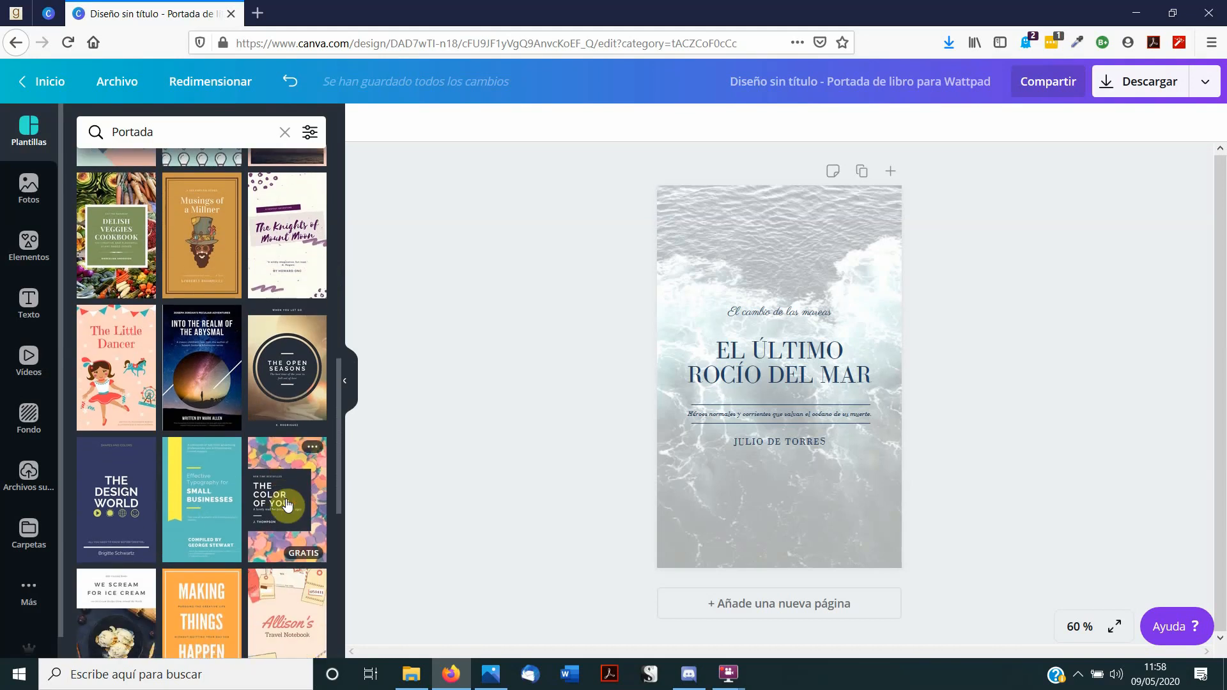
scroll(231, 521, down, 1)
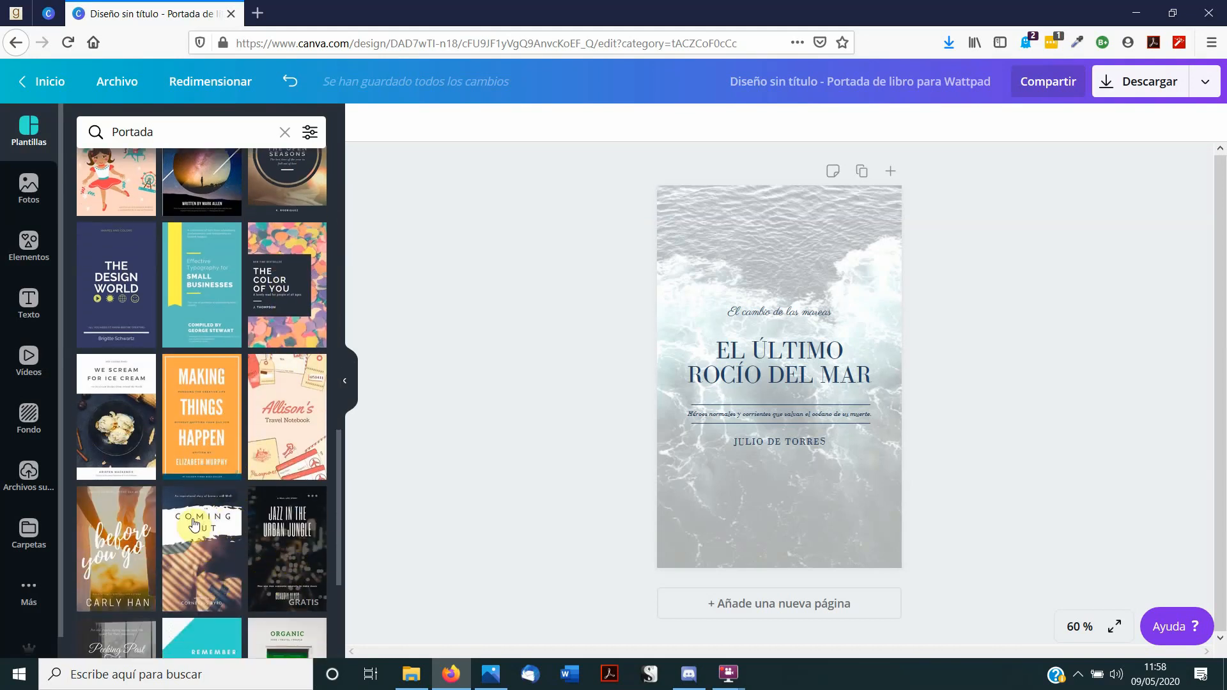
scroll(288, 556, down, 2)
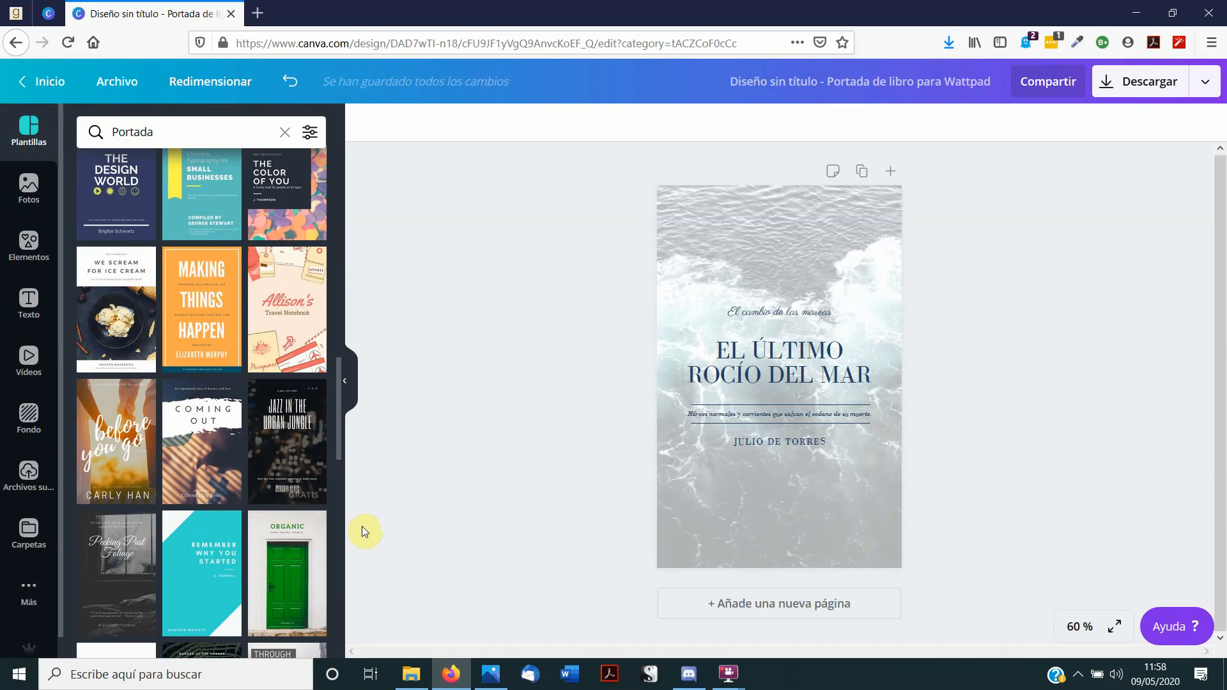
- Apply the "before you go" template to the cover and slightly rotate its "you go" title line clockwise
click(99, 450)
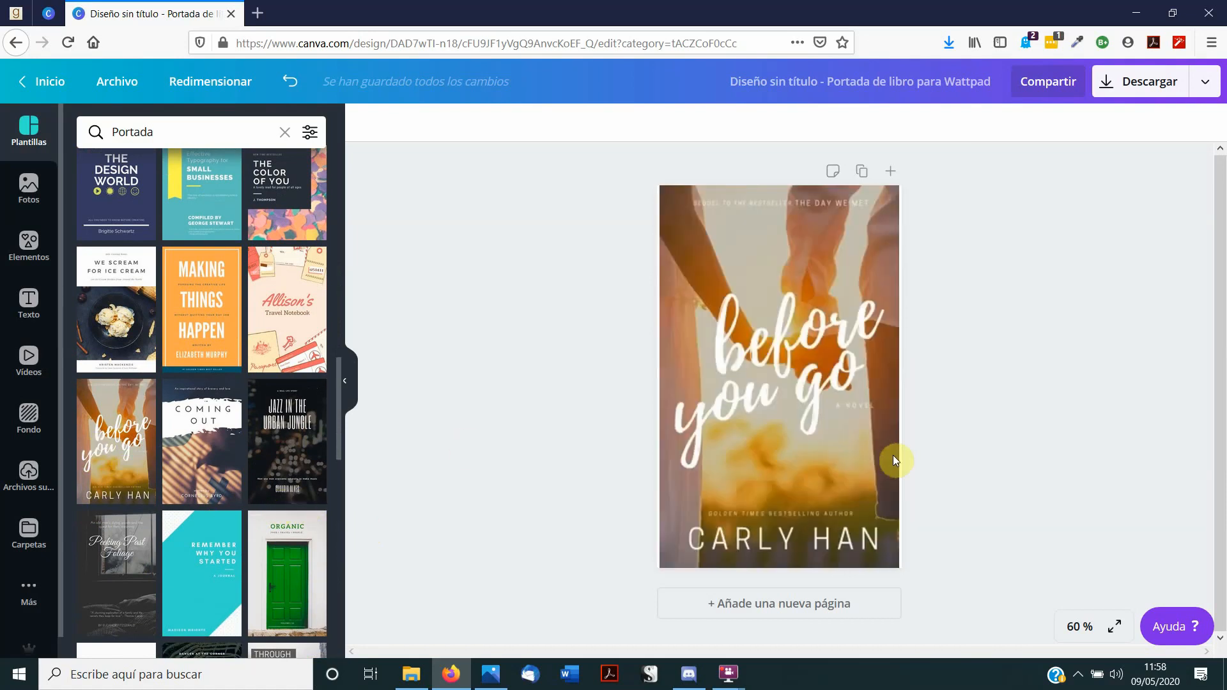
click(892, 460)
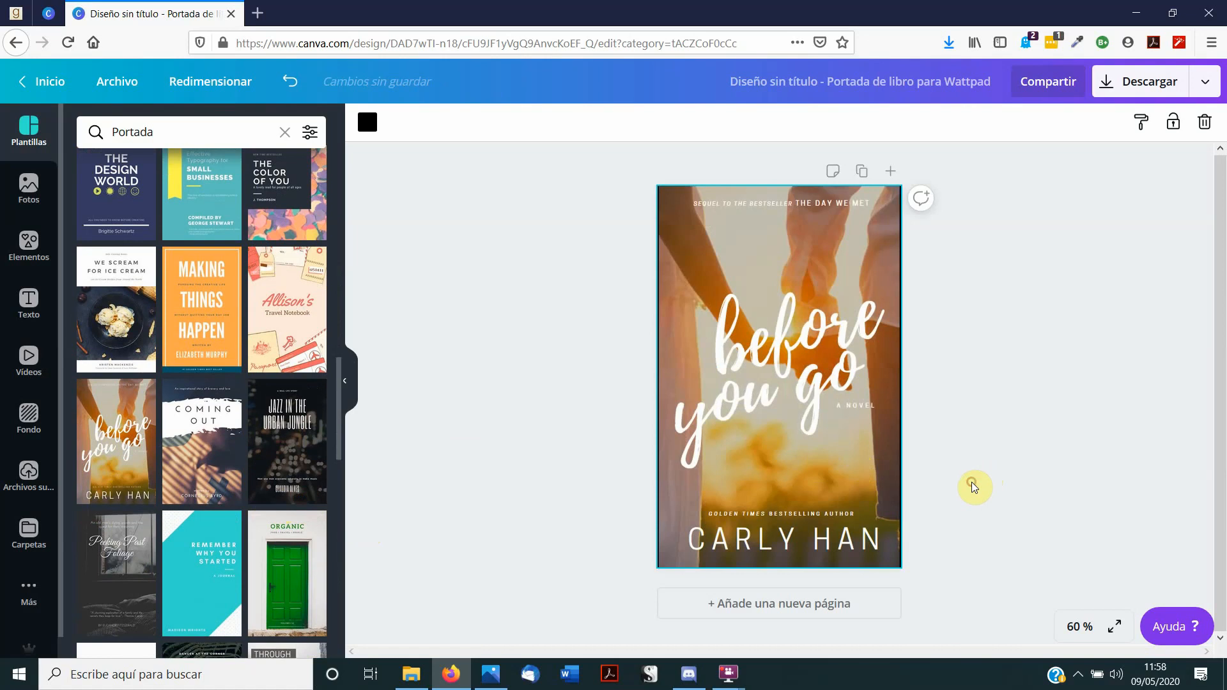
click(831, 470)
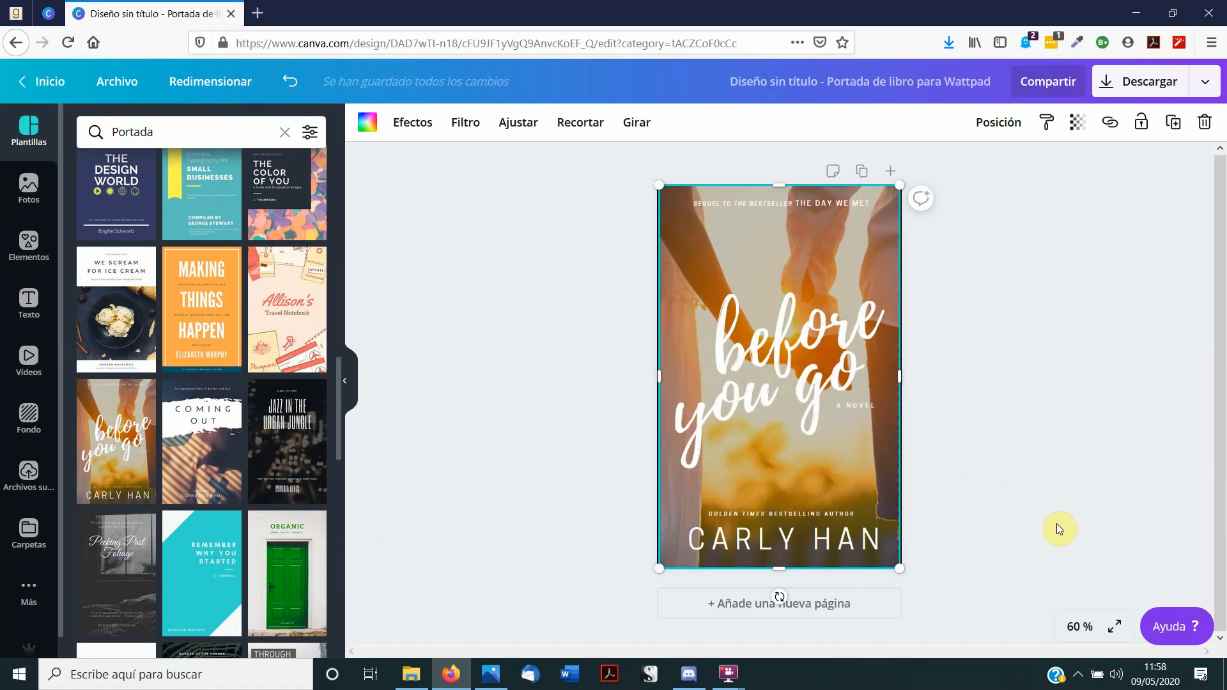
click(760, 361)
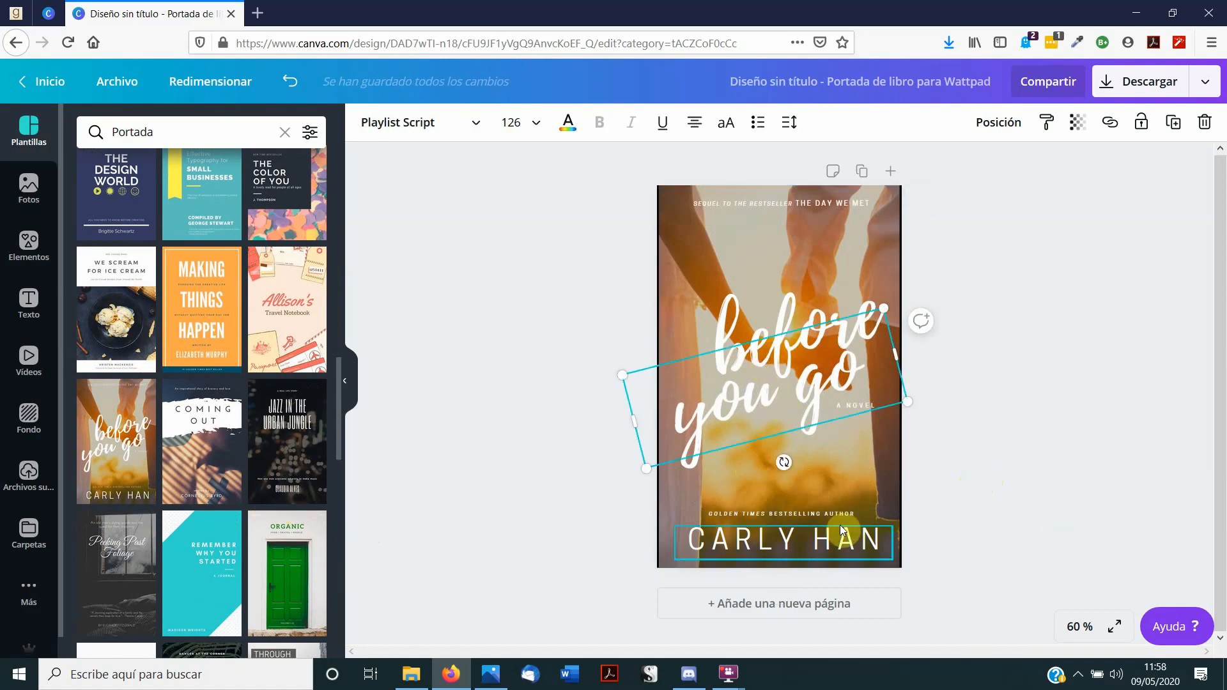
mouse_move(786, 460)
mouse_down()
mouse_move(808, 496)
mouse_move(781, 465)
mouse_up()
click(1041, 486)
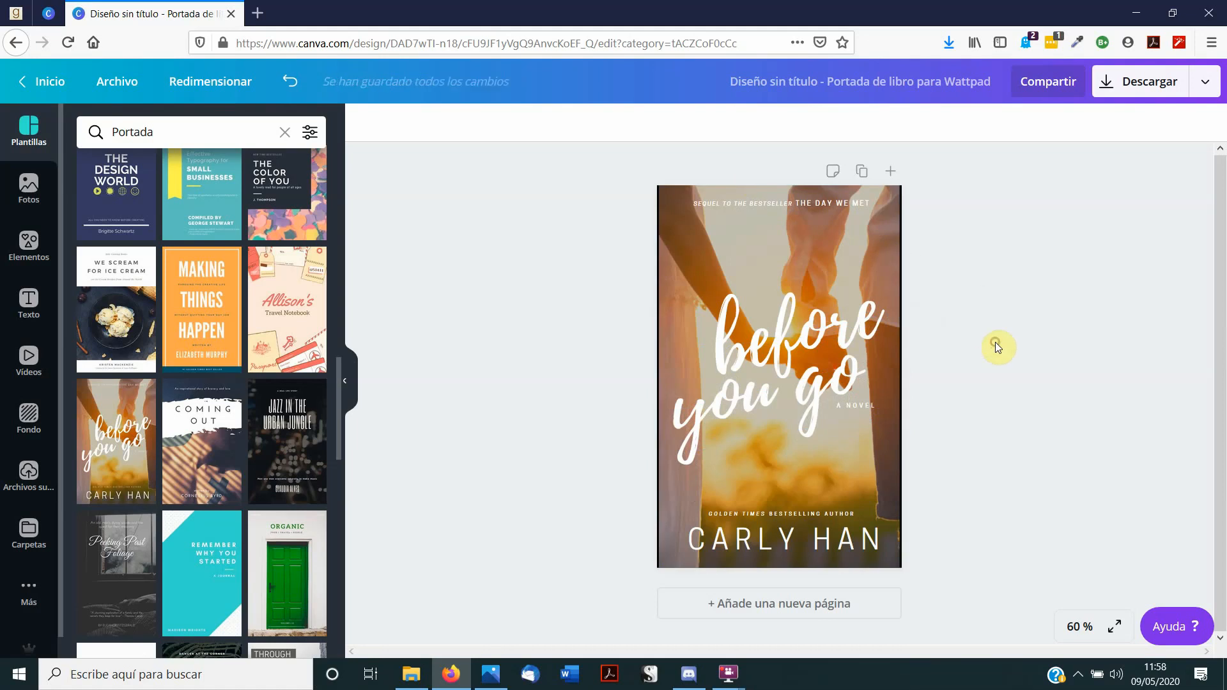
- Shift the template's background photo sideways to expose the black page behind it, and centre it on the cover again
click(850, 244)
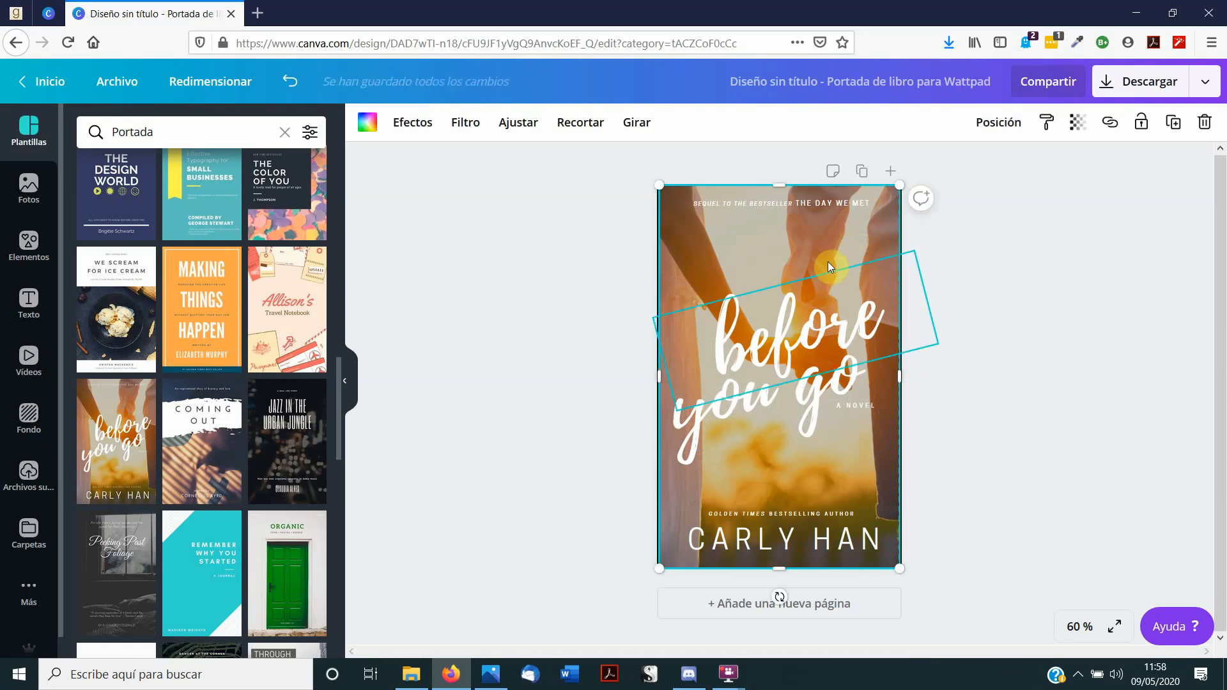
drag(847, 243, 814, 242)
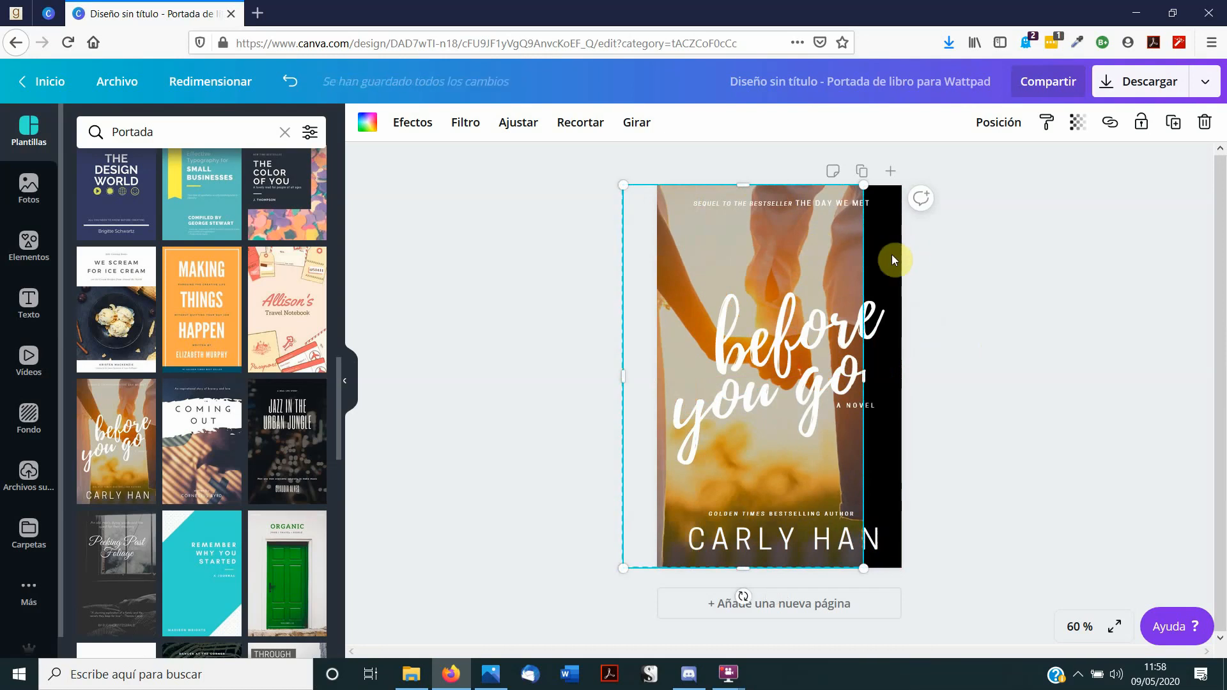
drag(803, 255, 842, 259)
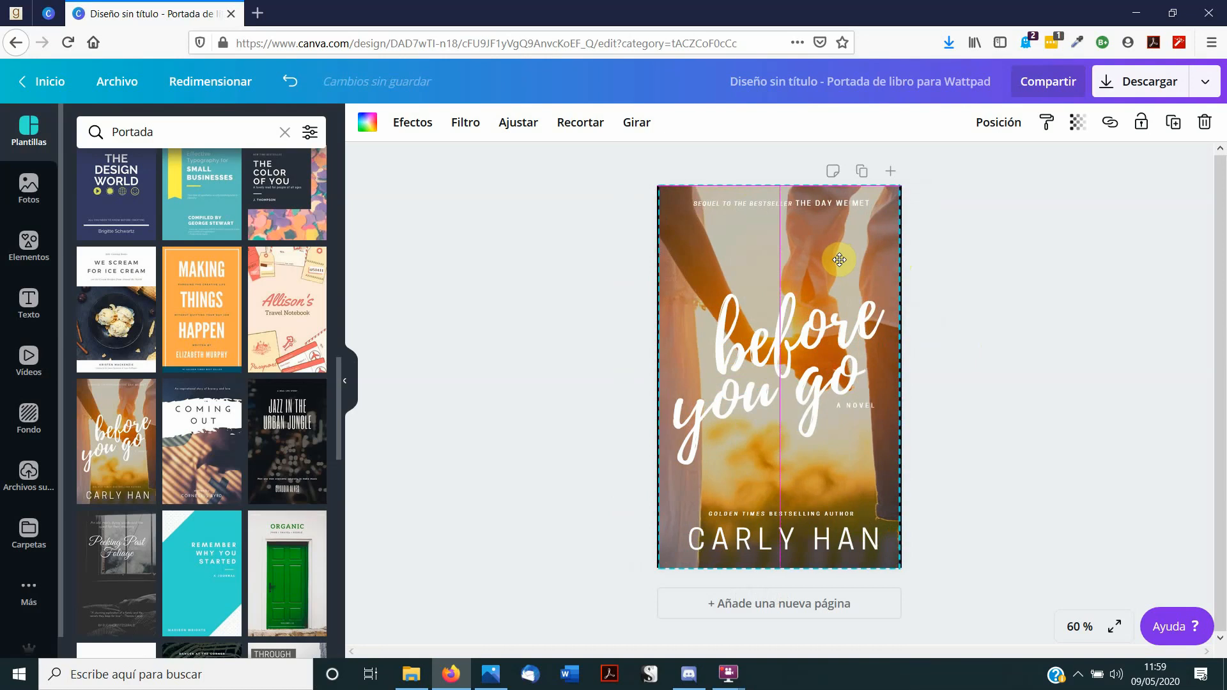
click(1065, 368)
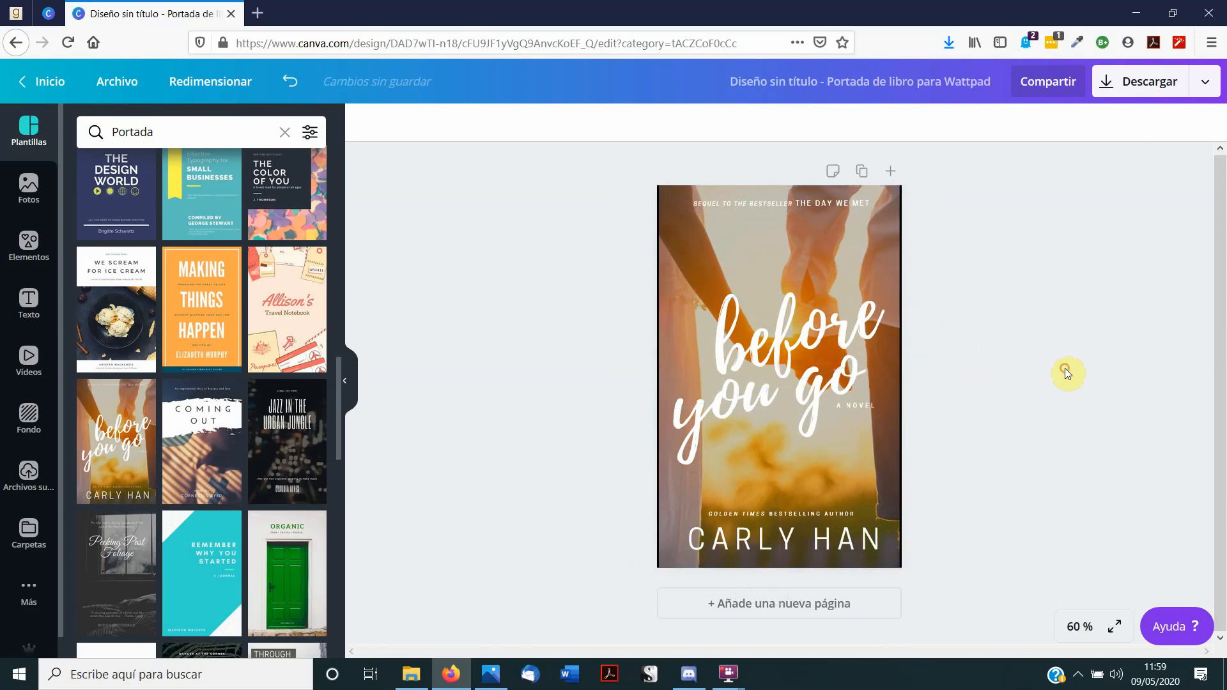
- Set the transparency of the hand-holding background photo to 79
click(744, 305)
click(735, 265)
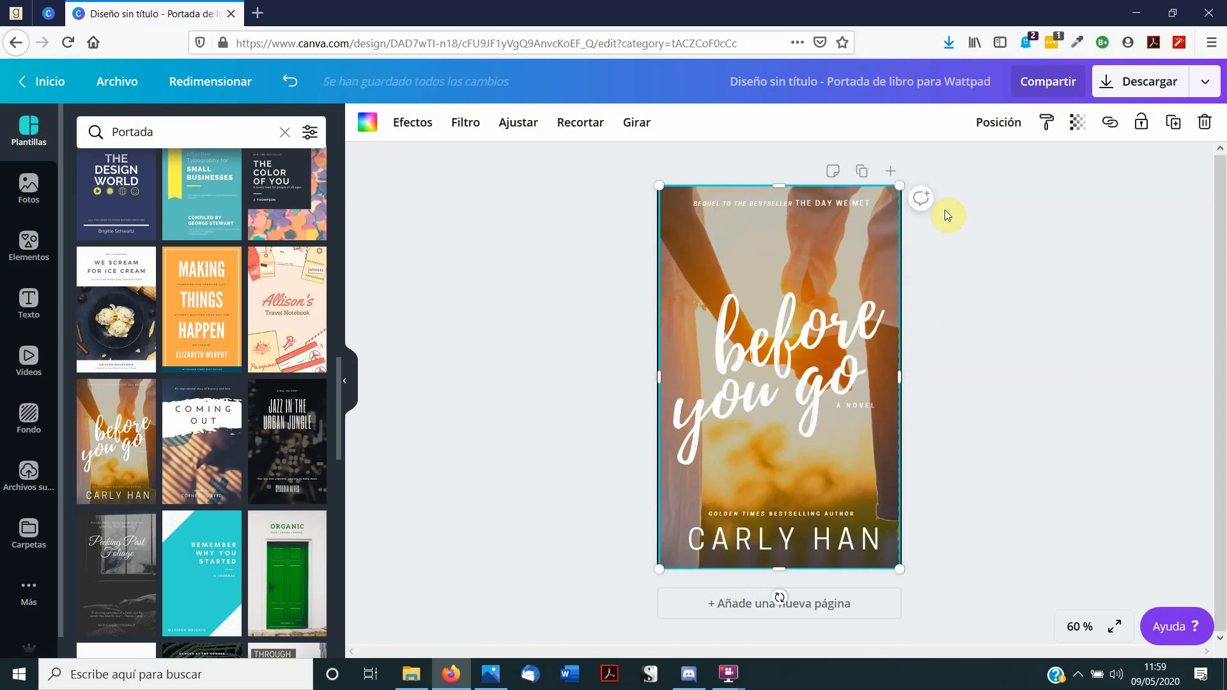
click(1069, 125)
mouse_move(1031, 166)
mouse_down()
mouse_move(974, 175)
mouse_move(1013, 172)
mouse_up()
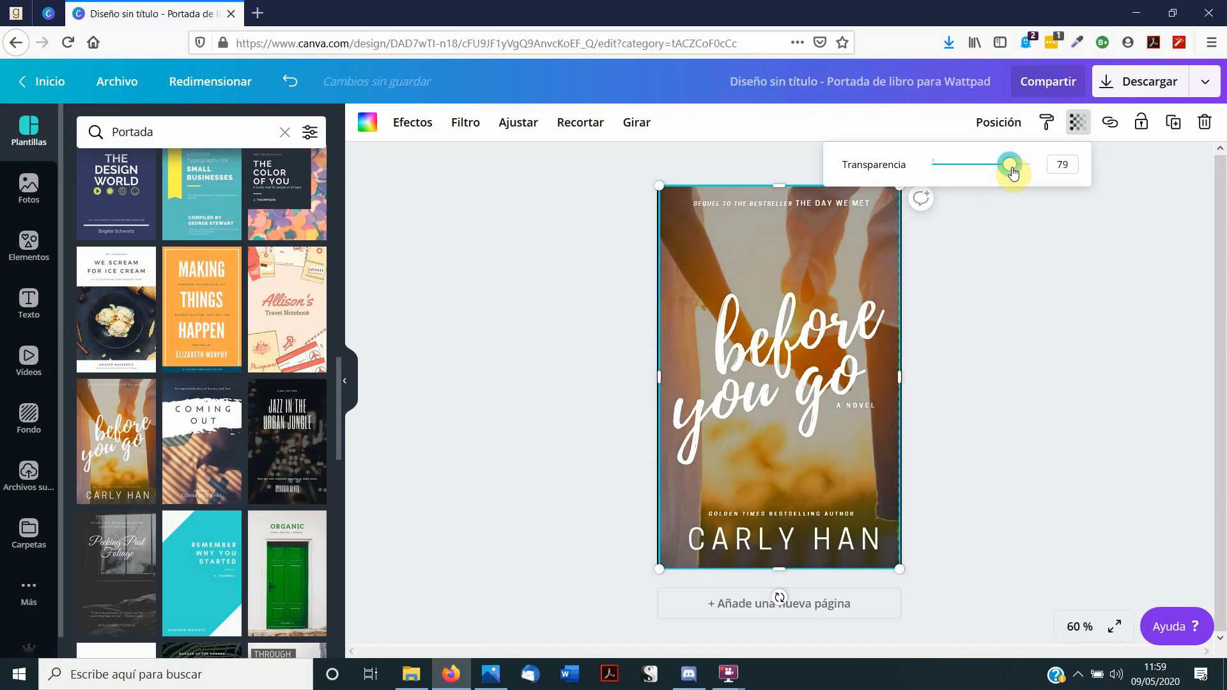
click(1125, 391)
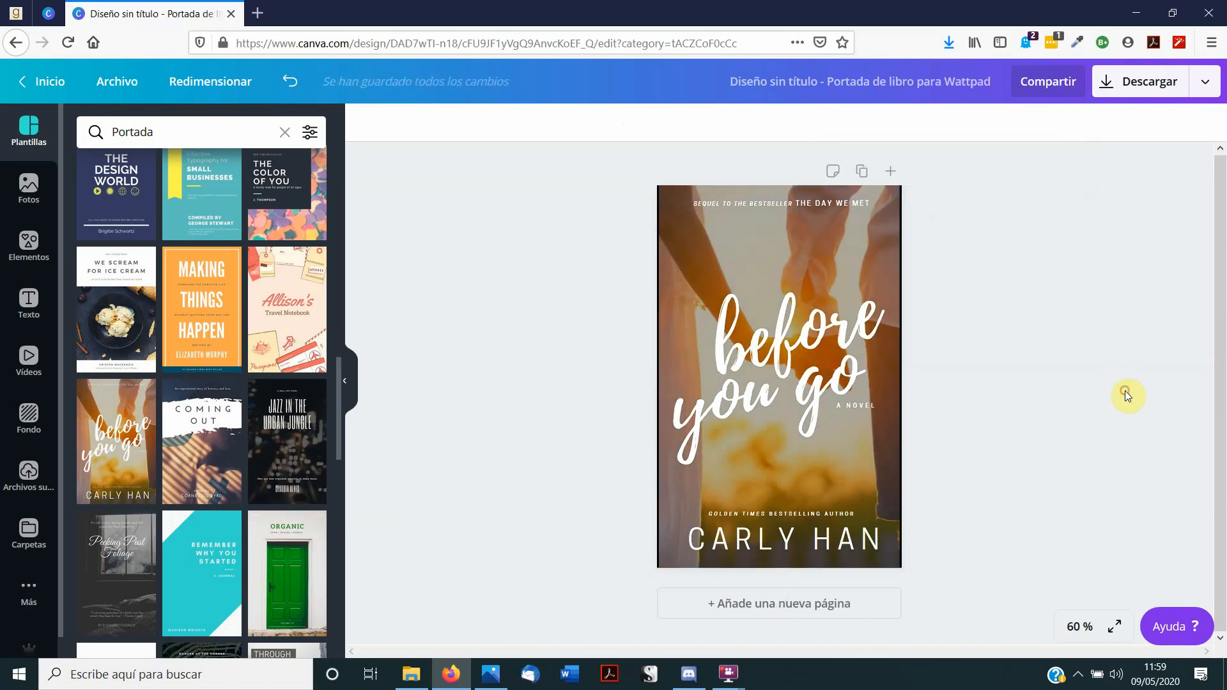
- Delete the hand-holding photo and its placeholder frame from the cover, keeping the text
click(785, 235)
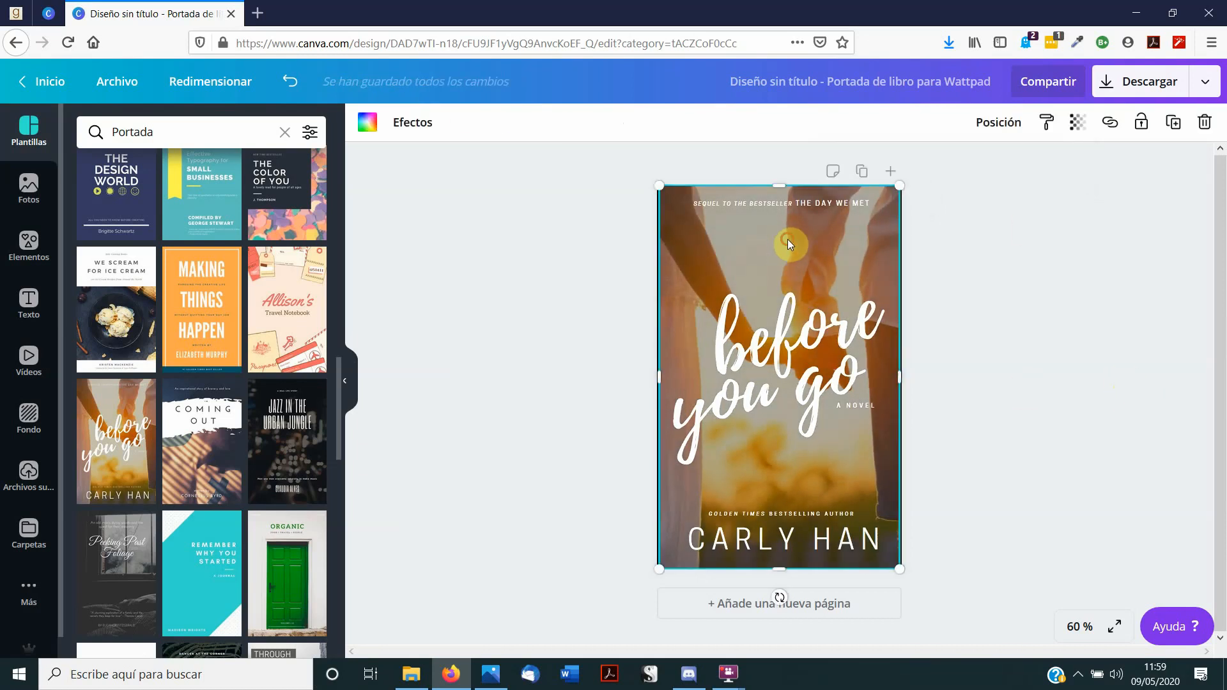
key(Delete)
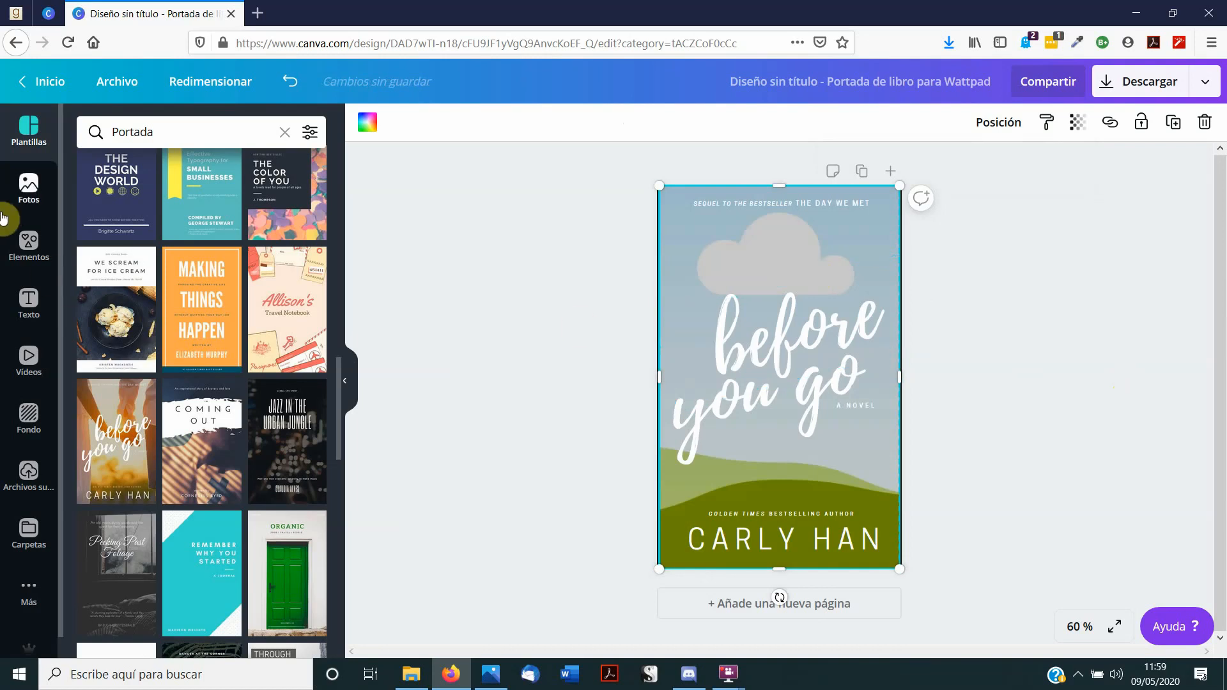
key(Delete)
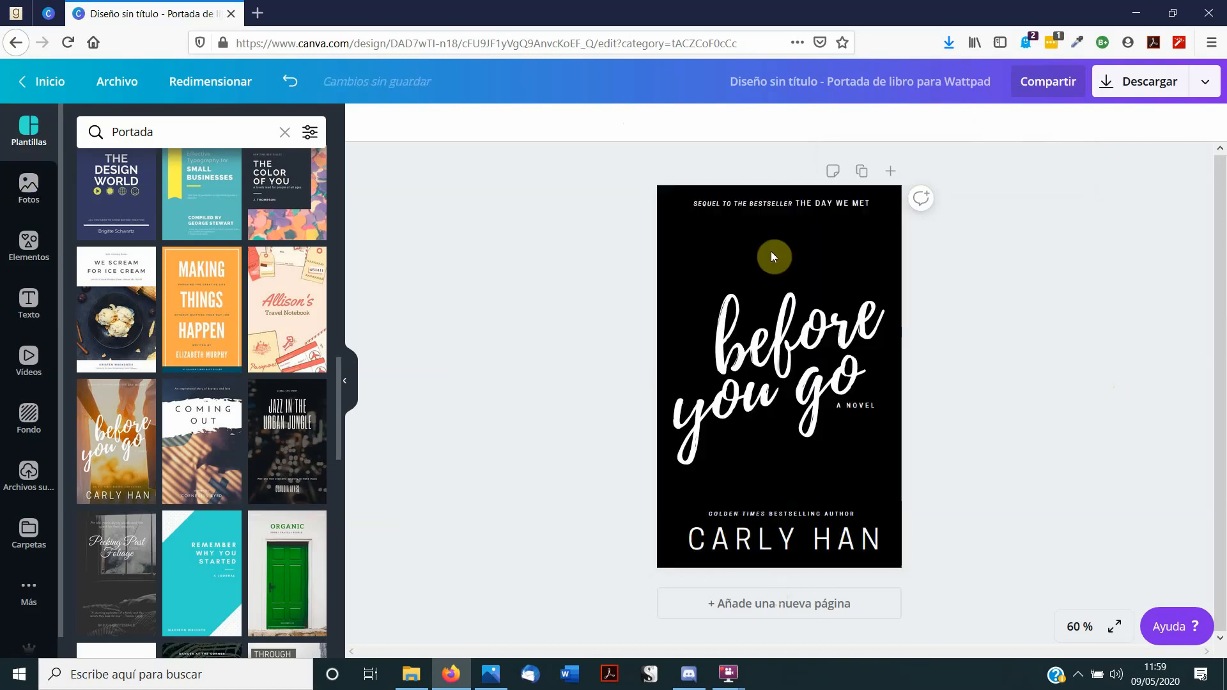
- Browse the trending photos and add the picture of a man and baby at a piano to the cover
click(32, 196)
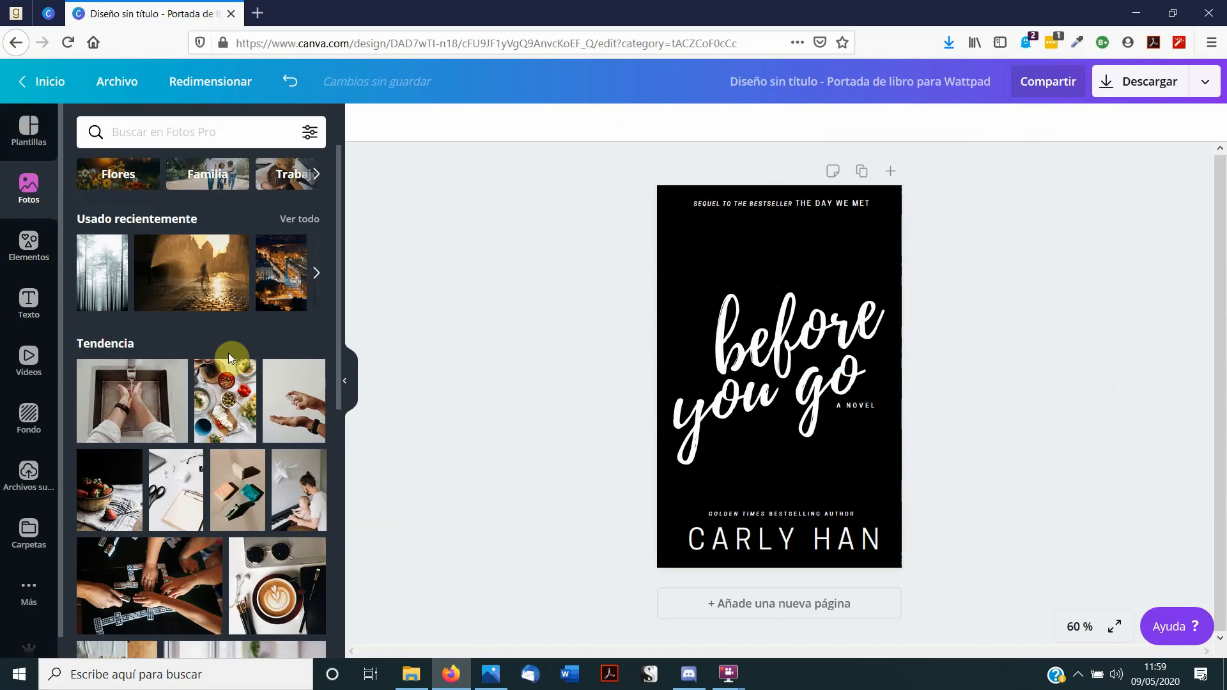
scroll(228, 353, down, 2)
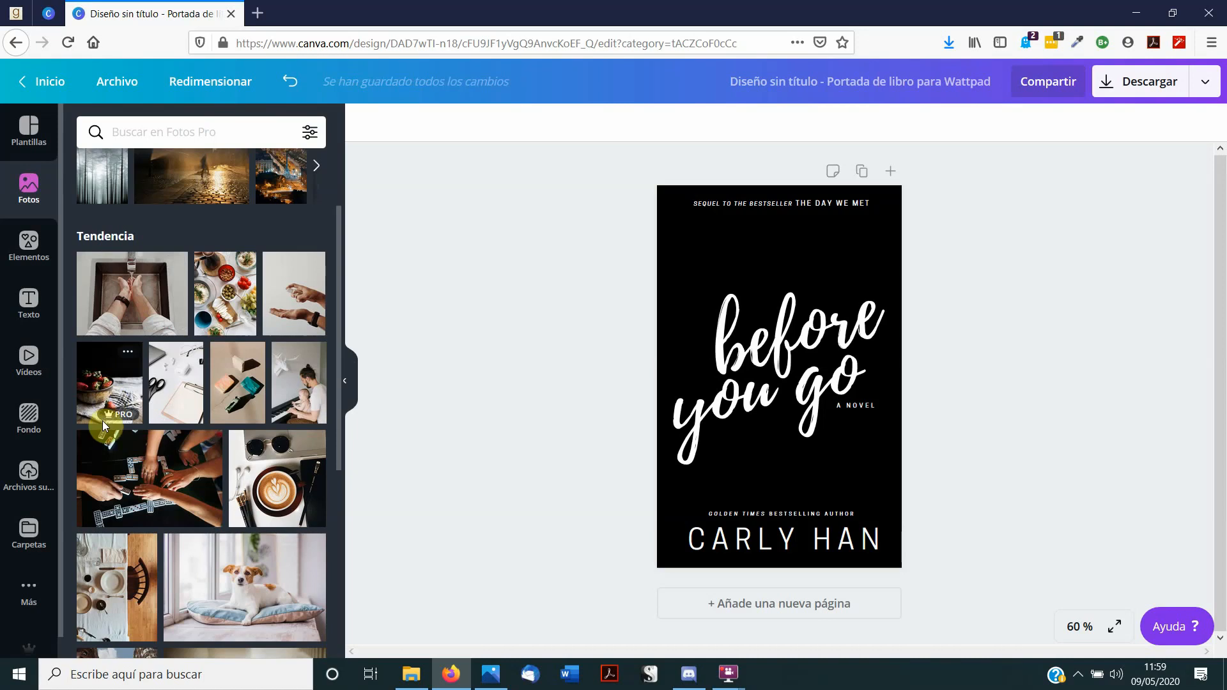
mouse_move(130, 417)
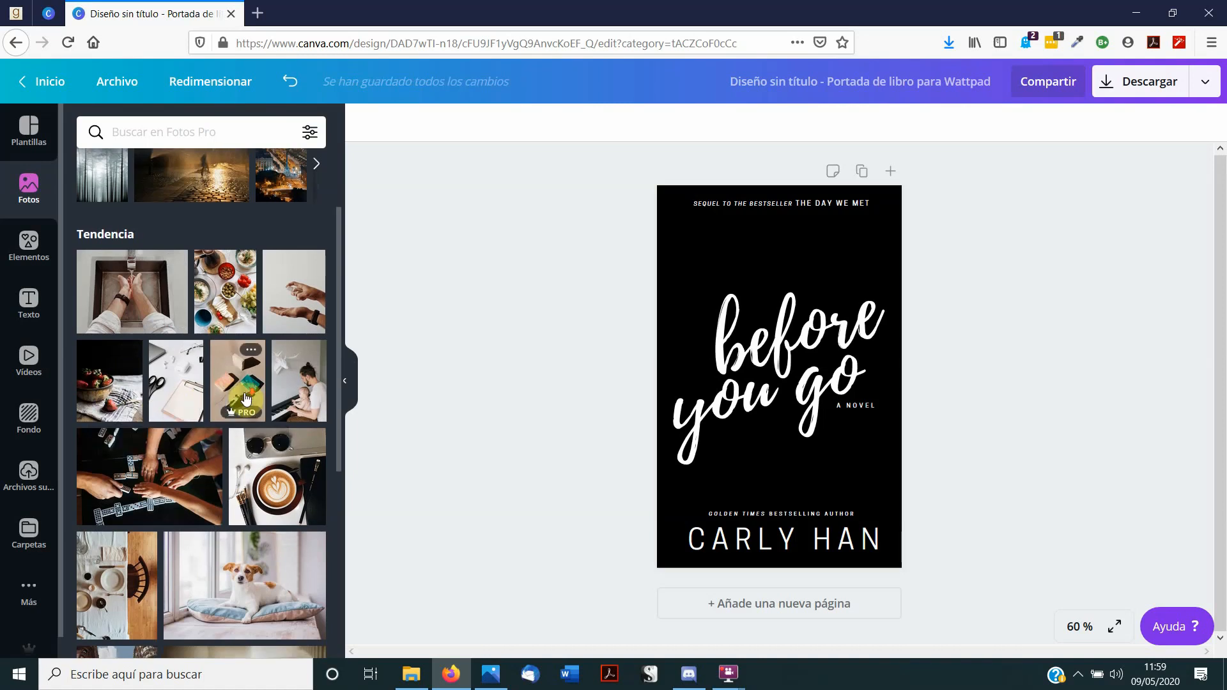
scroll(246, 398, down, 2)
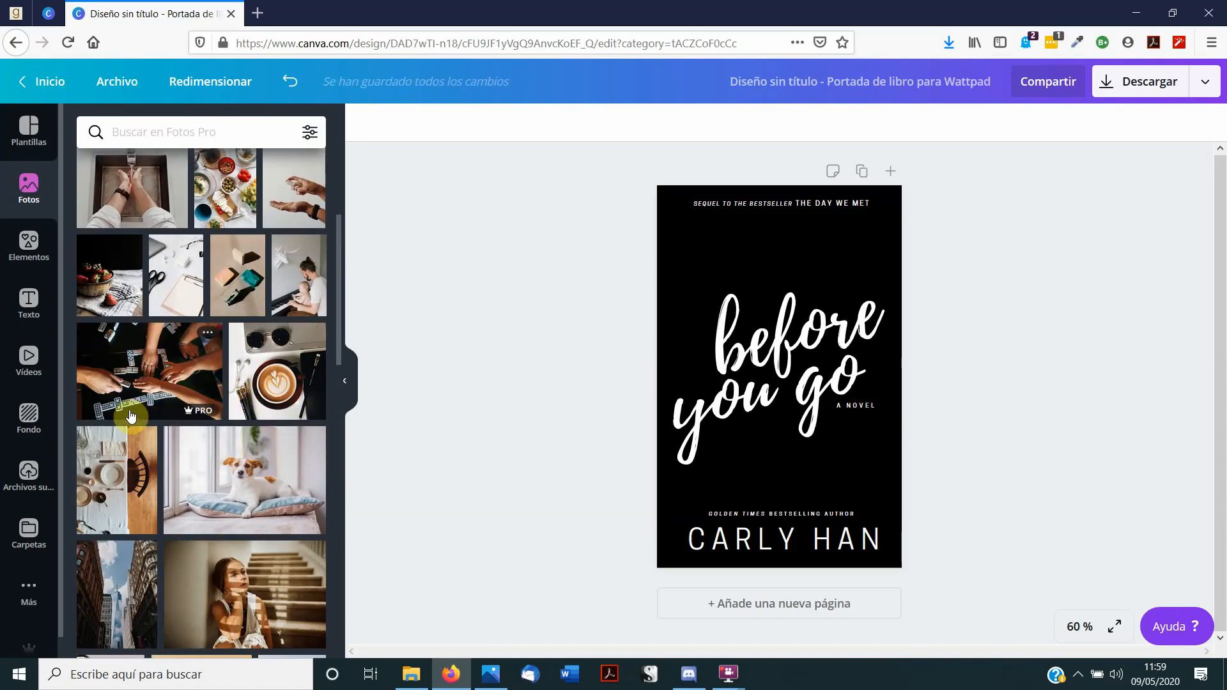
scroll(192, 399, up, 2)
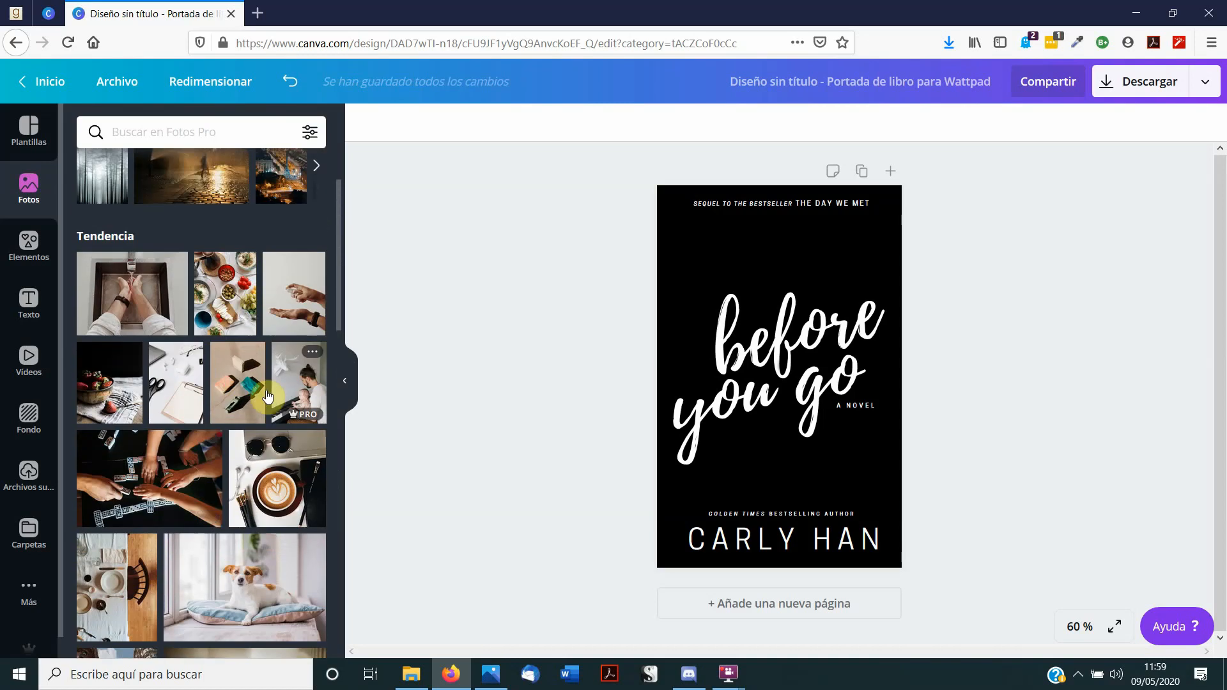
click(278, 396)
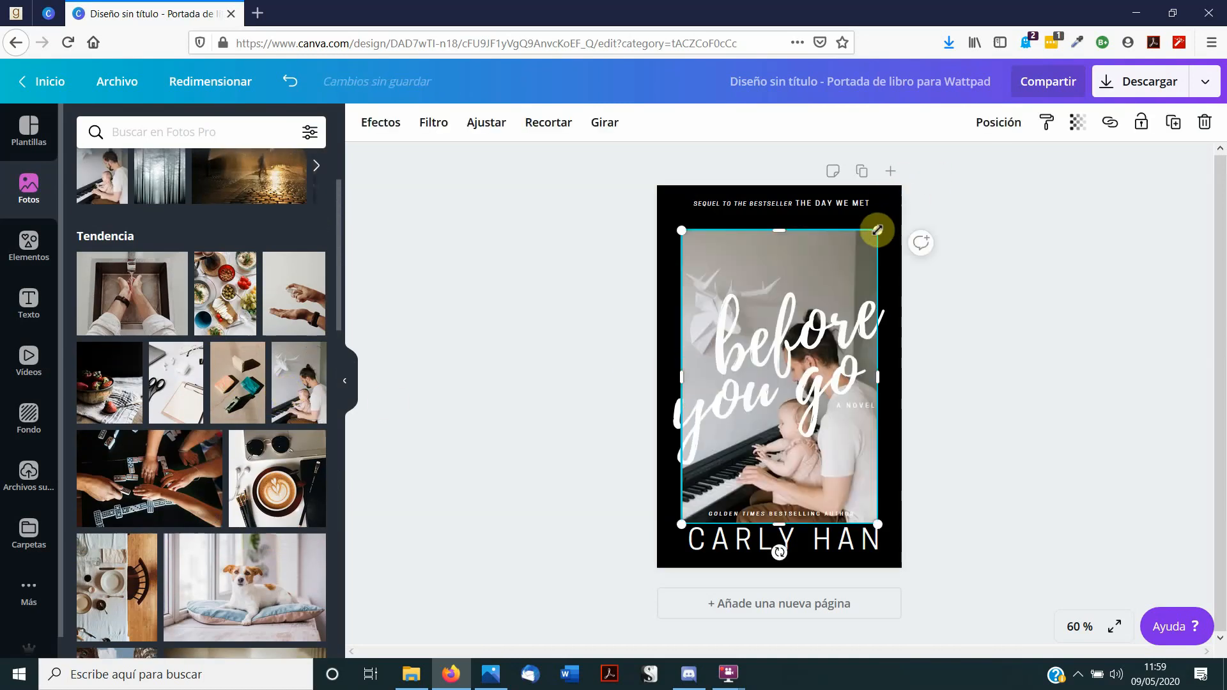
- Enlarge the piano photo until it fills the cover and set its transparency to 78
drag(878, 231, 905, 190)
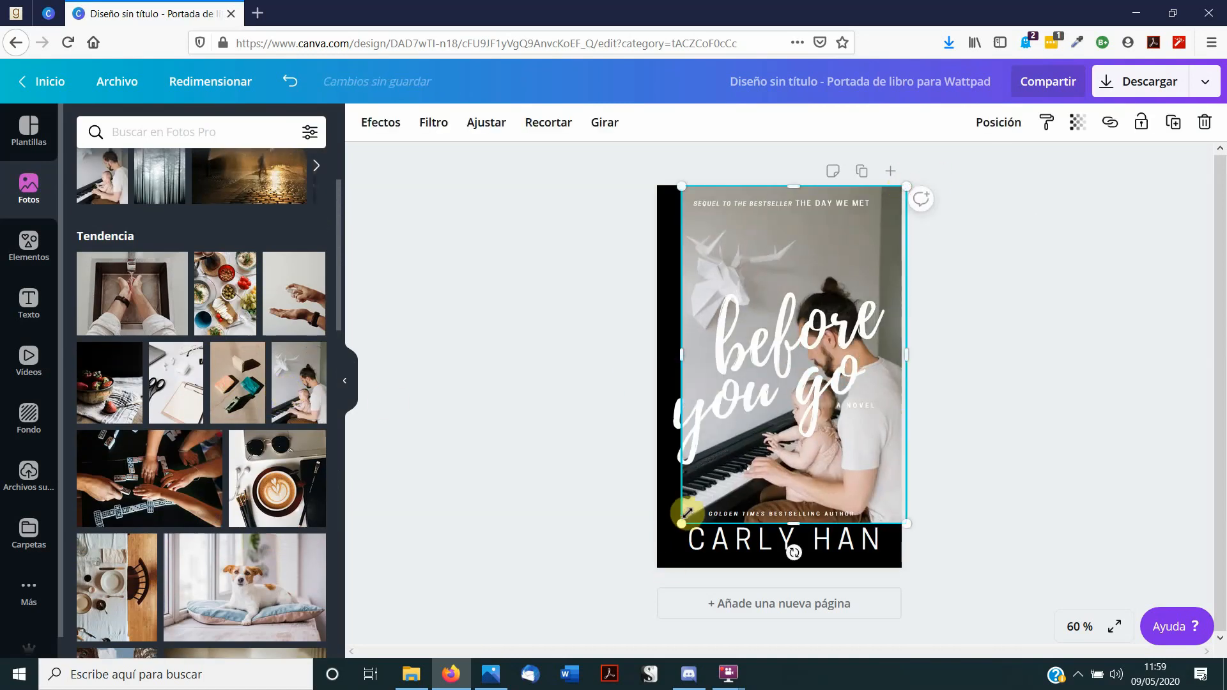
drag(671, 531, 653, 566)
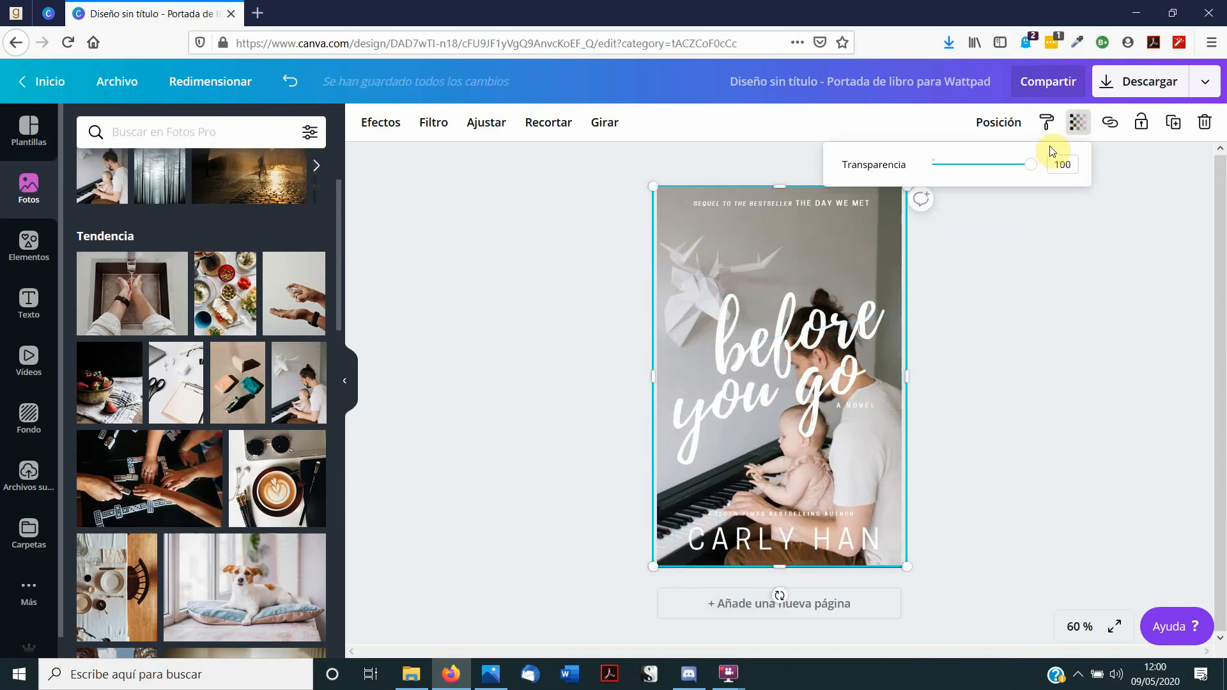
drag(1030, 166, 1012, 174)
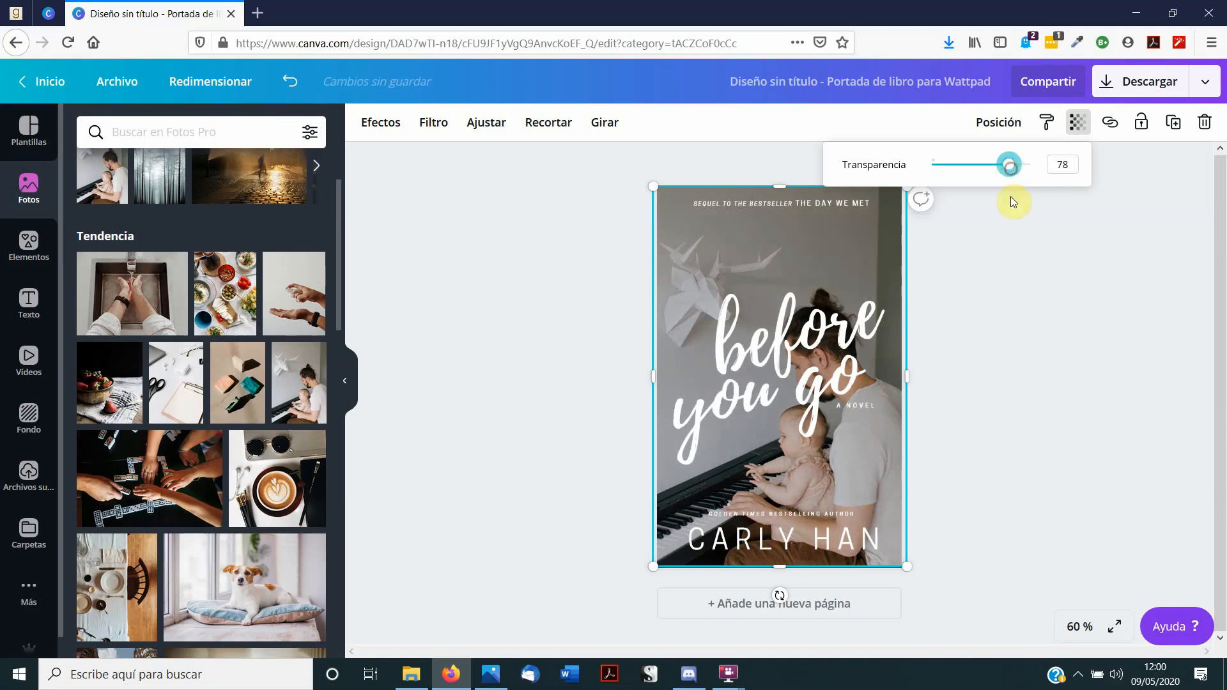
click(1030, 353)
- Check the piano photo's crop view, leave it without cropping, and nudge the photo slightly to the left on the cover
double_click(861, 455)
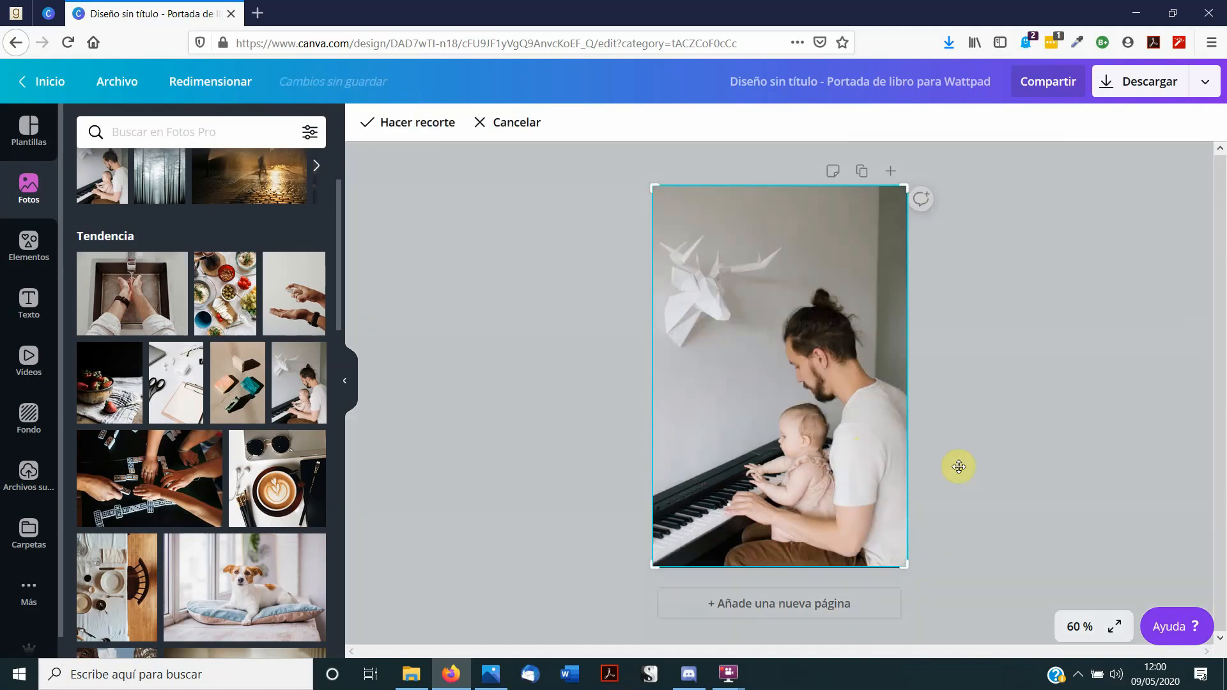
click(1090, 492)
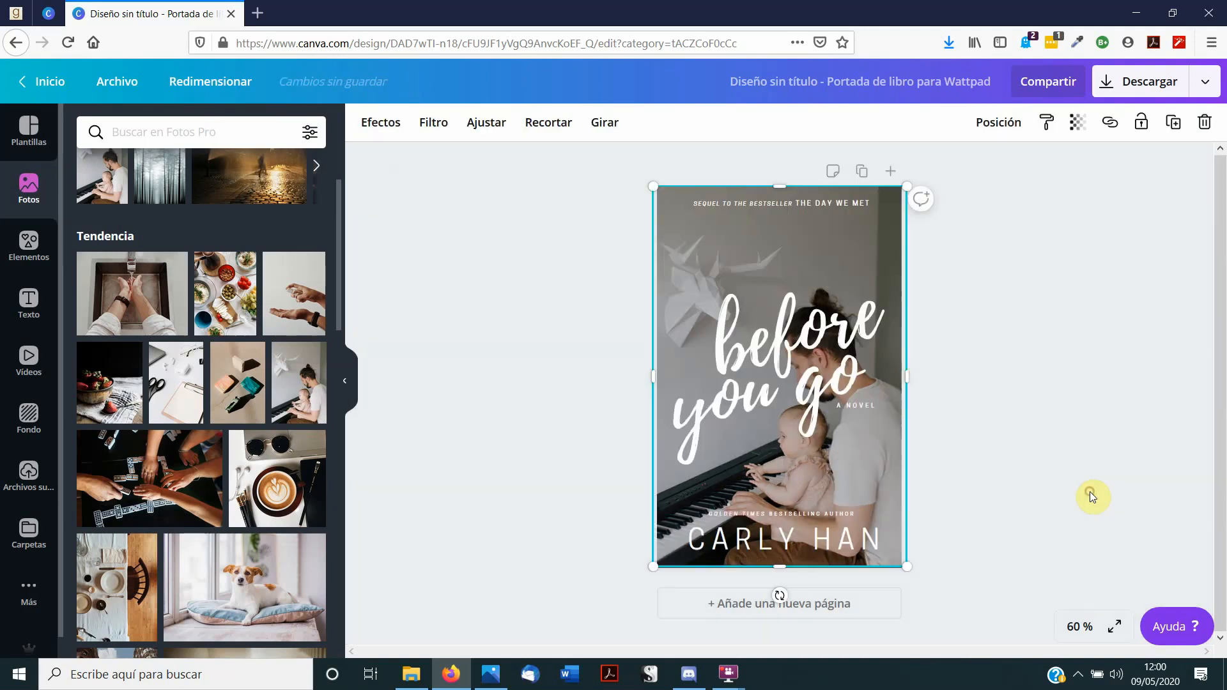
click(870, 461)
drag(868, 458, 863, 459)
click(1129, 529)
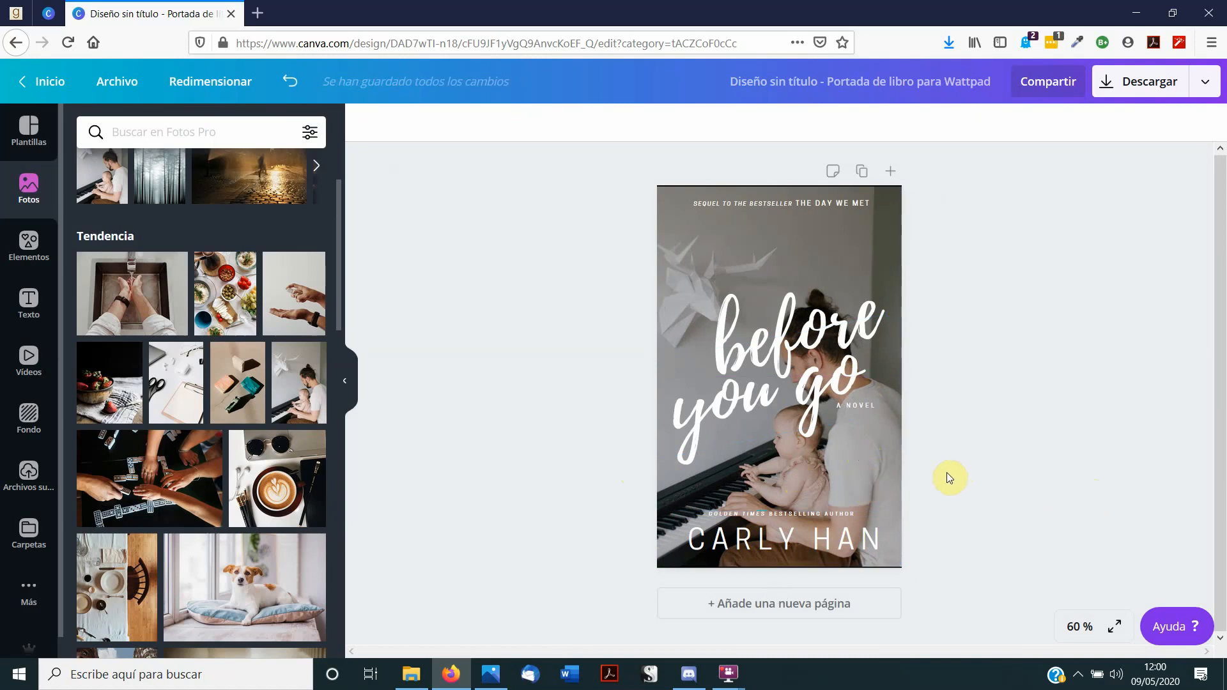
- Enlarge the piano photo inside its crop frame and reposition it up and to the left to centre the man and baby
click(773, 475)
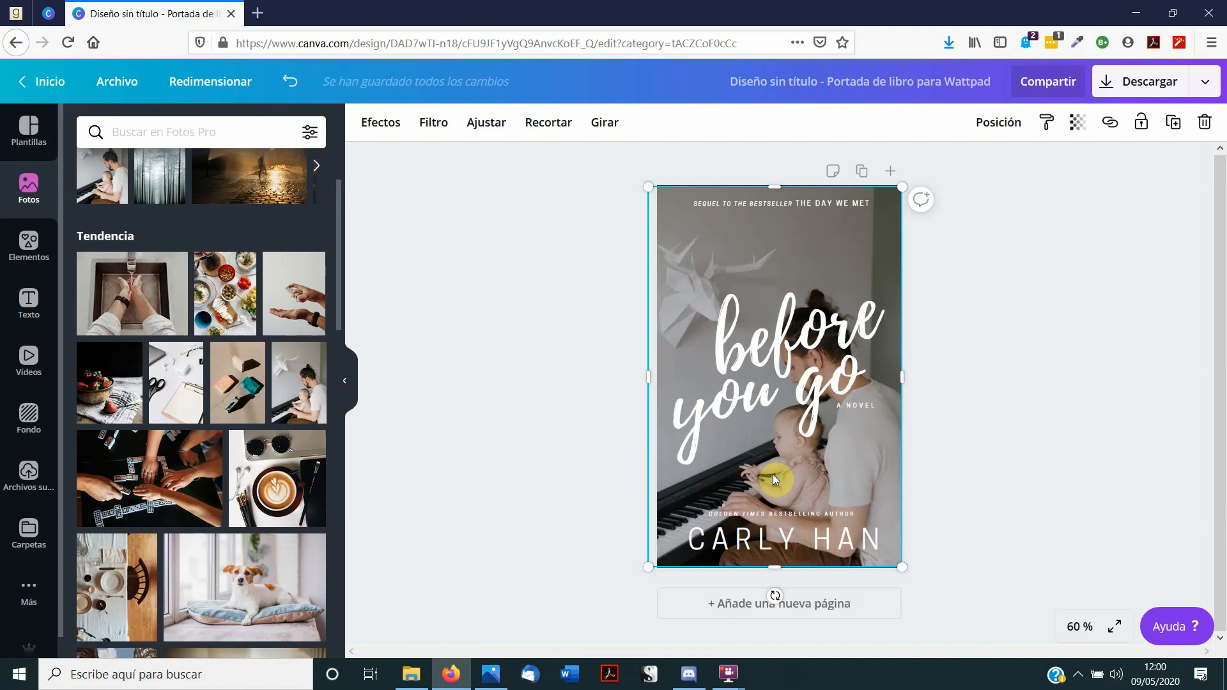
double_click(772, 475)
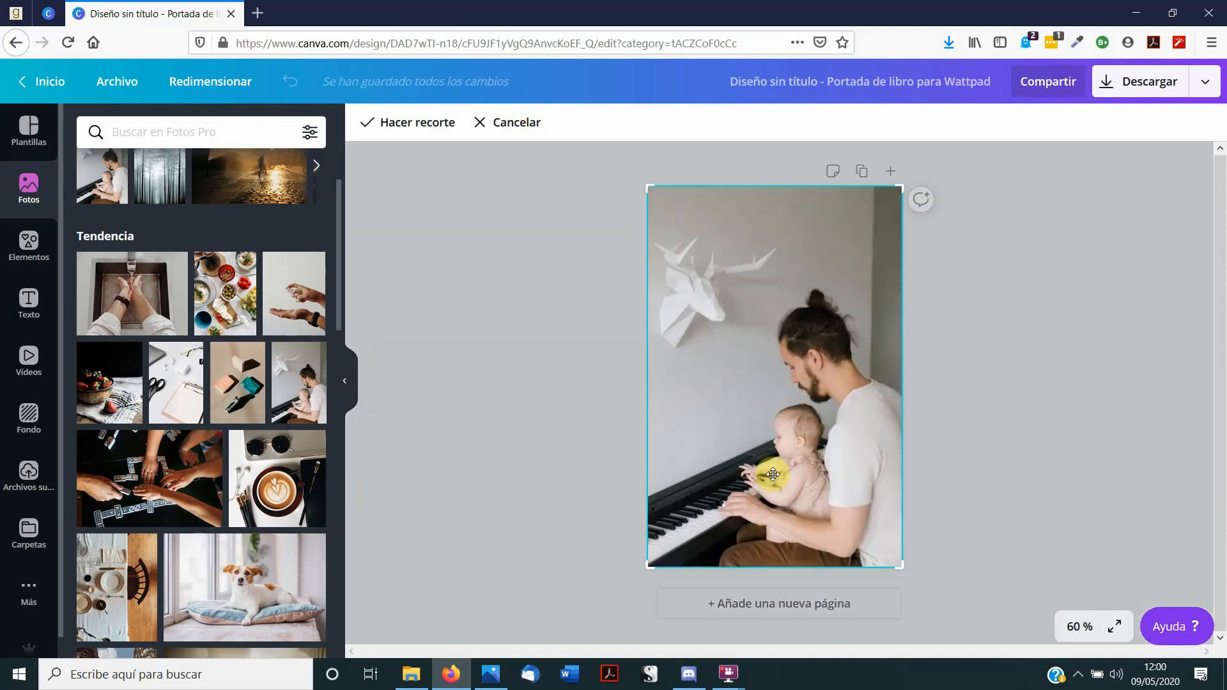
click(1013, 495)
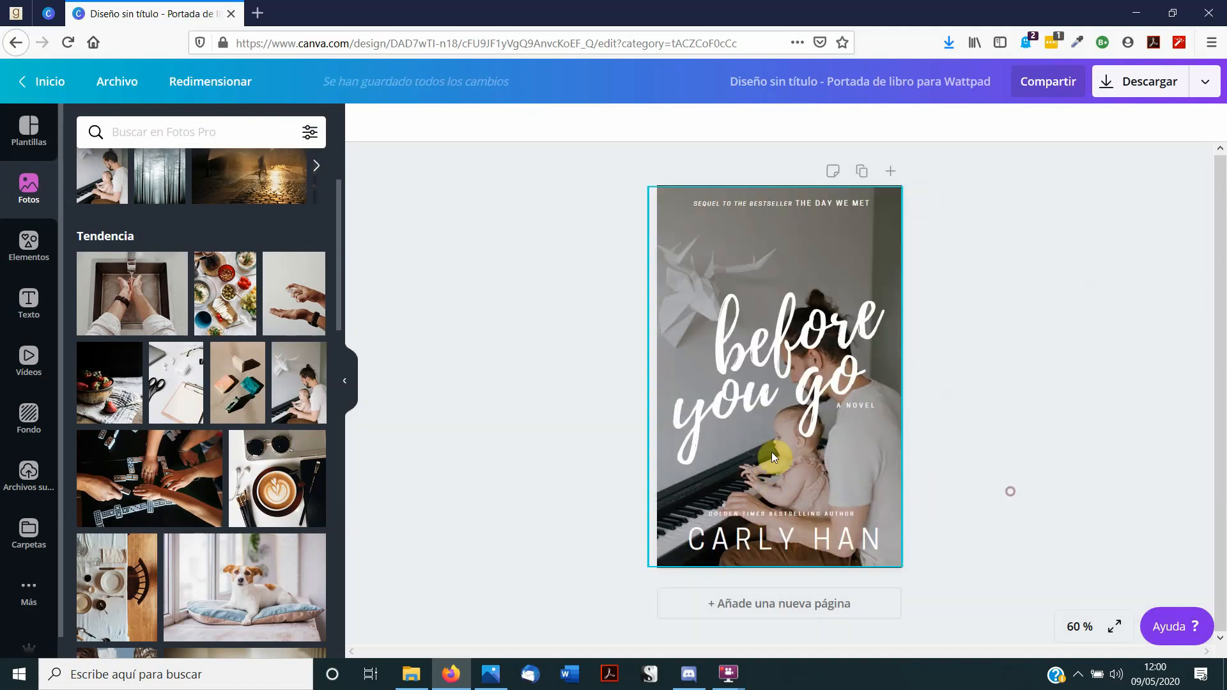
click(764, 441)
click(834, 478)
double_click(843, 479)
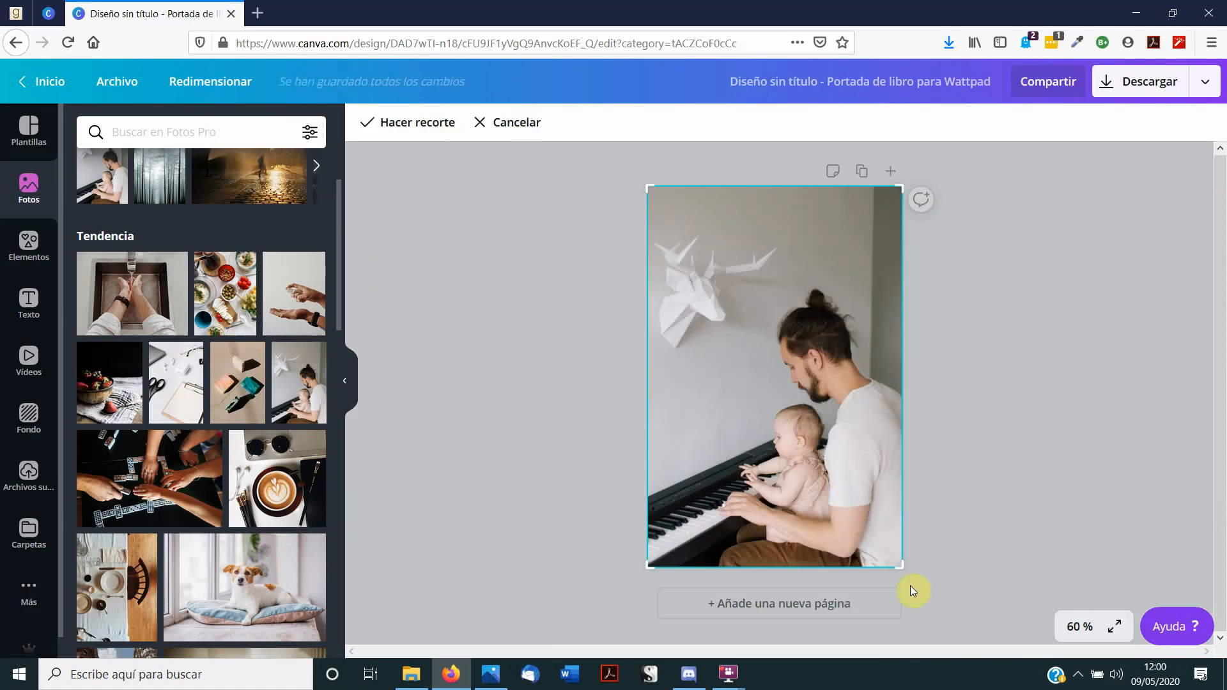
drag(901, 568, 943, 629)
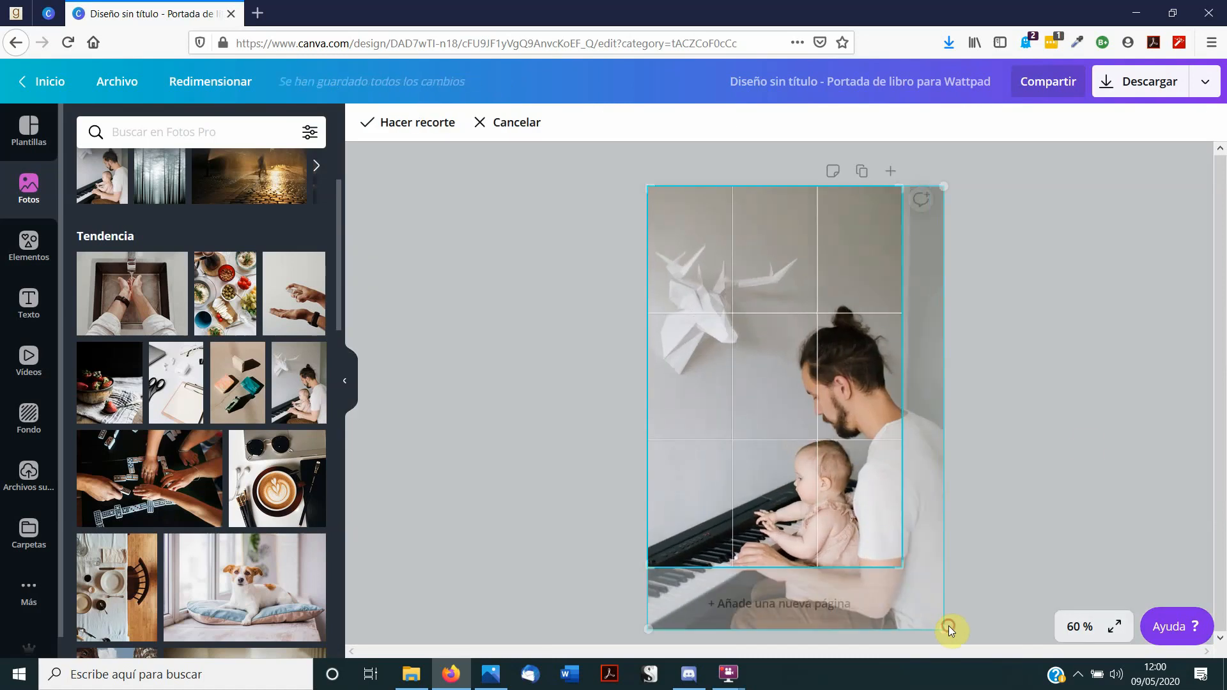
click(1086, 441)
double_click(779, 490)
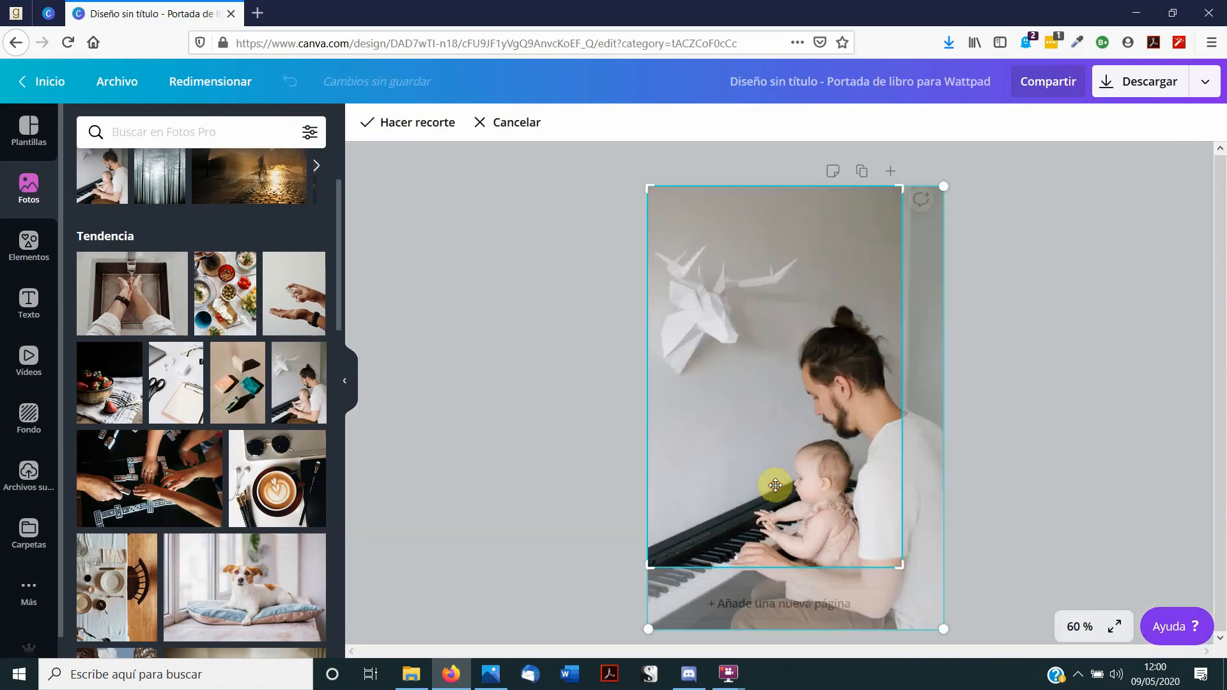
drag(788, 488, 727, 384)
click(1098, 451)
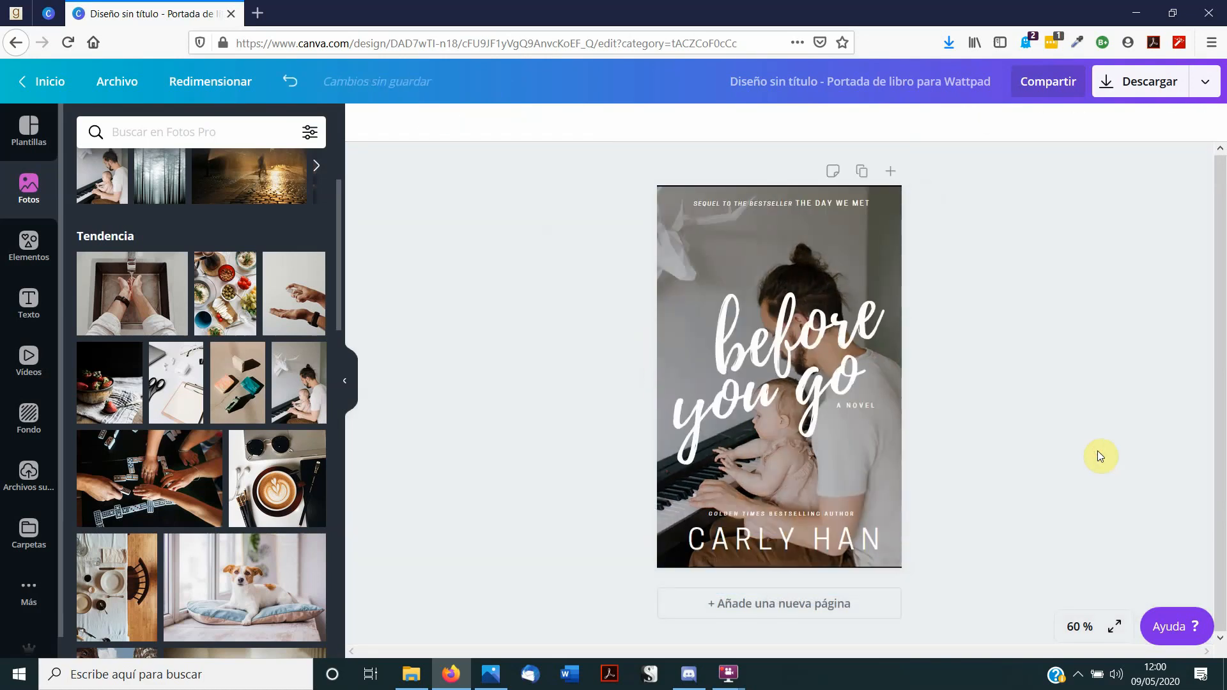
click(854, 461)
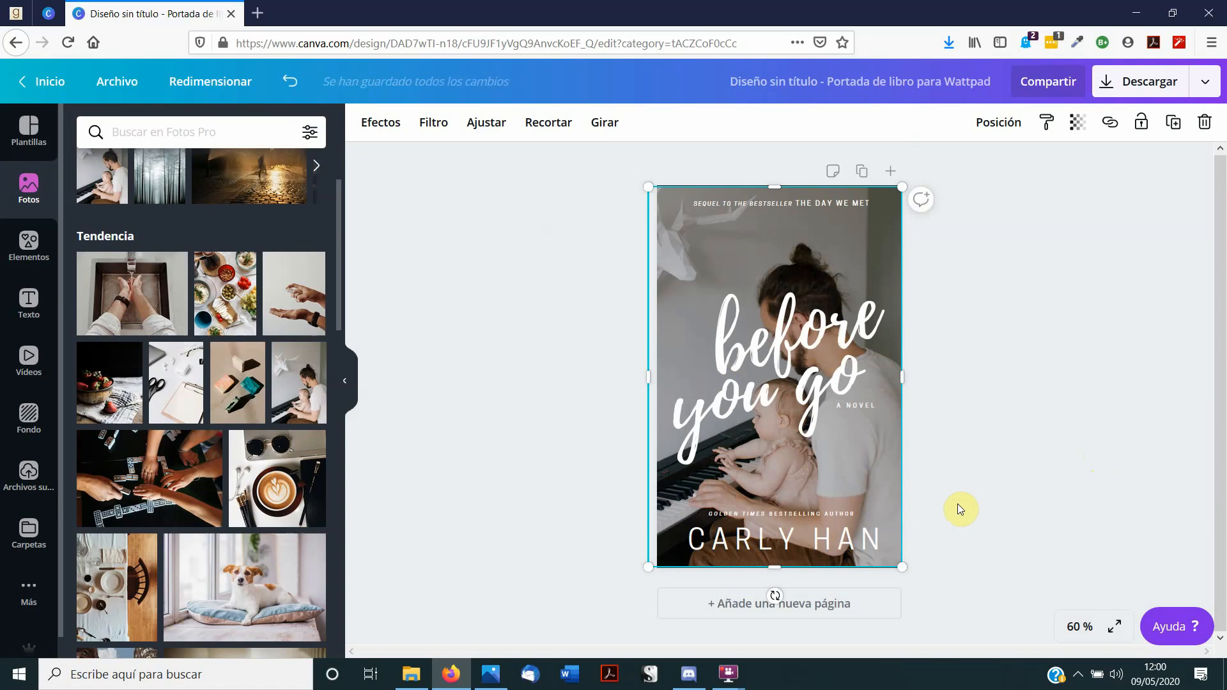
- Delete the piano photo from the cover
key(Delete)
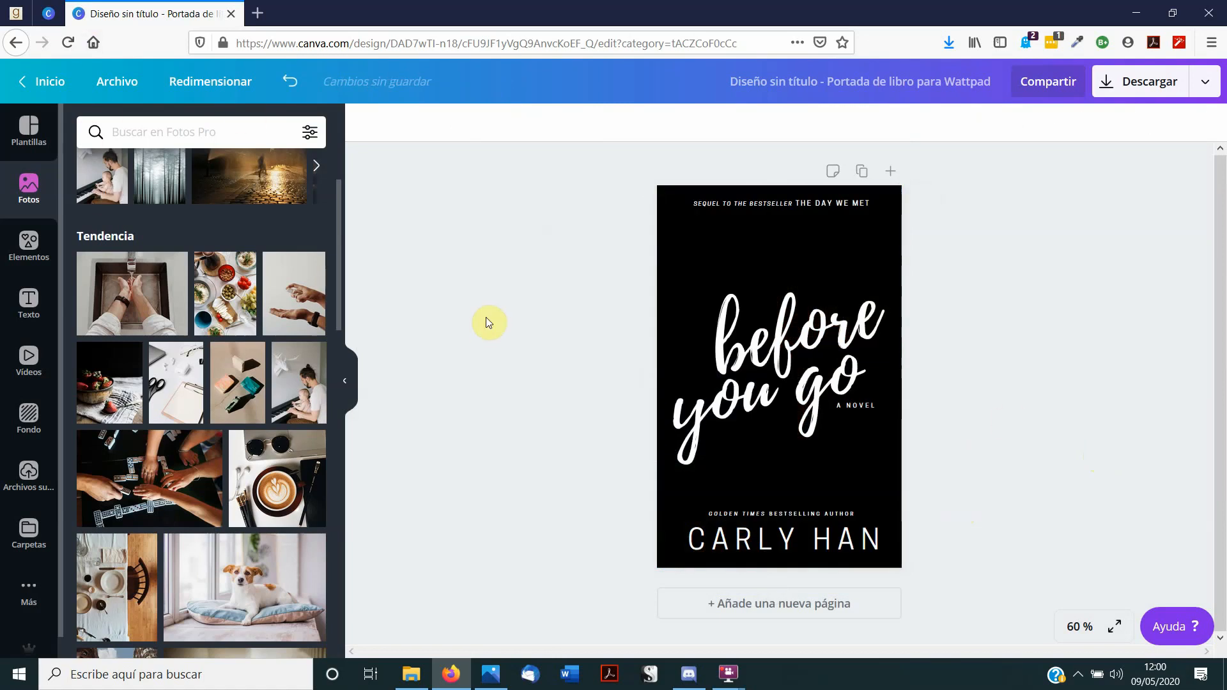
- Add the recently used grey square with notched corners, widen it to about 474, and position it over the title
click(26, 258)
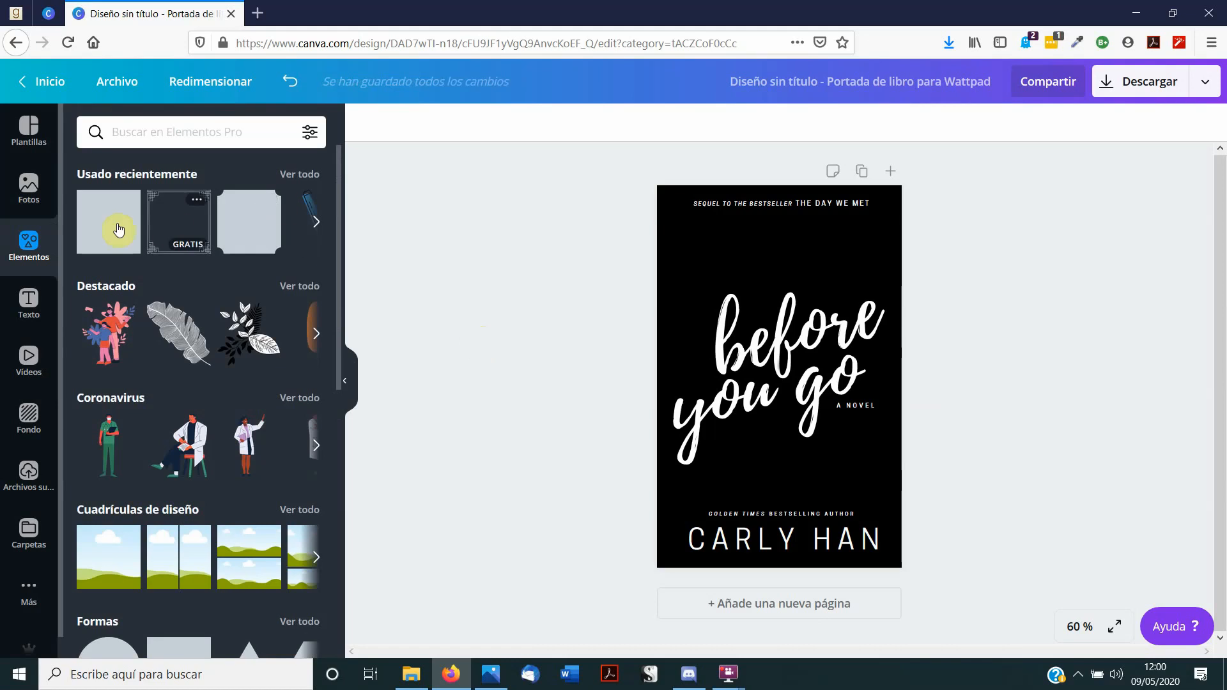
click(246, 220)
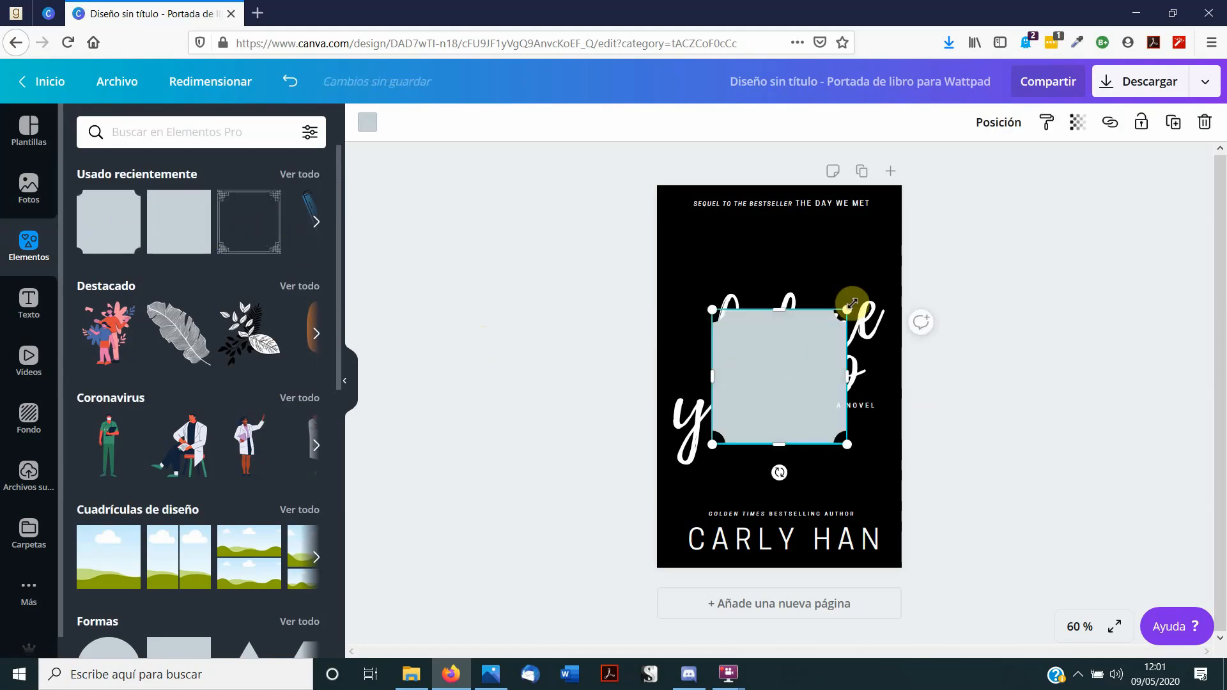
drag(847, 310, 914, 282)
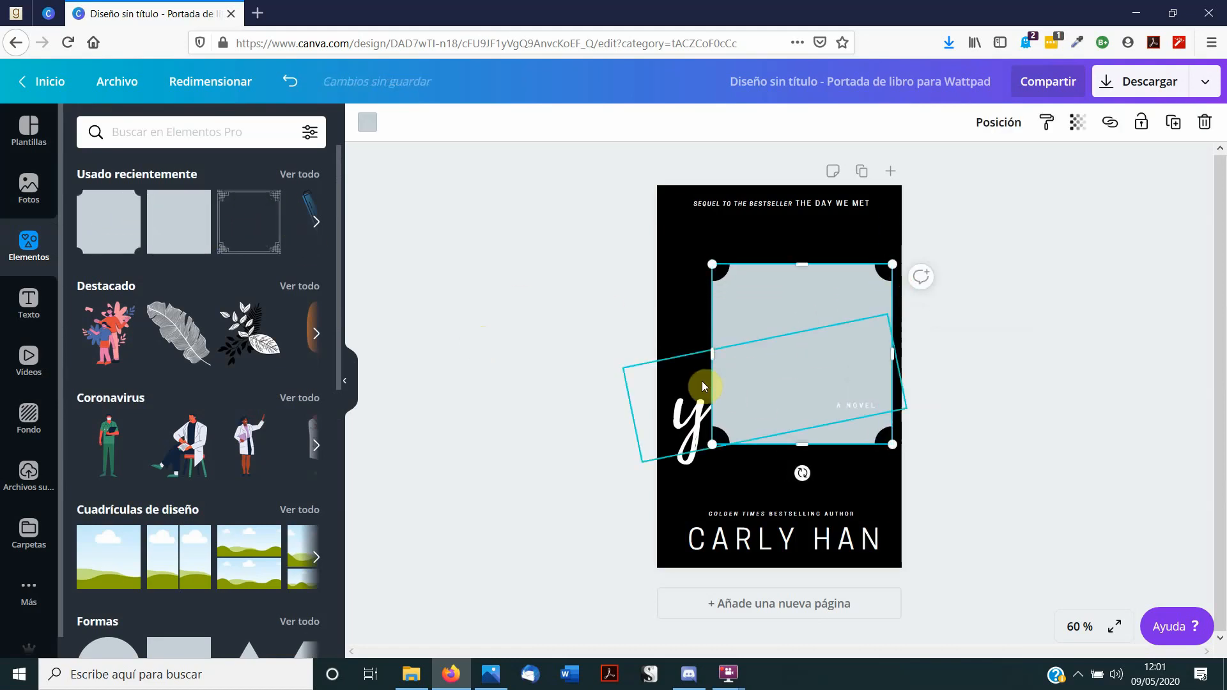
drag(712, 353, 665, 353)
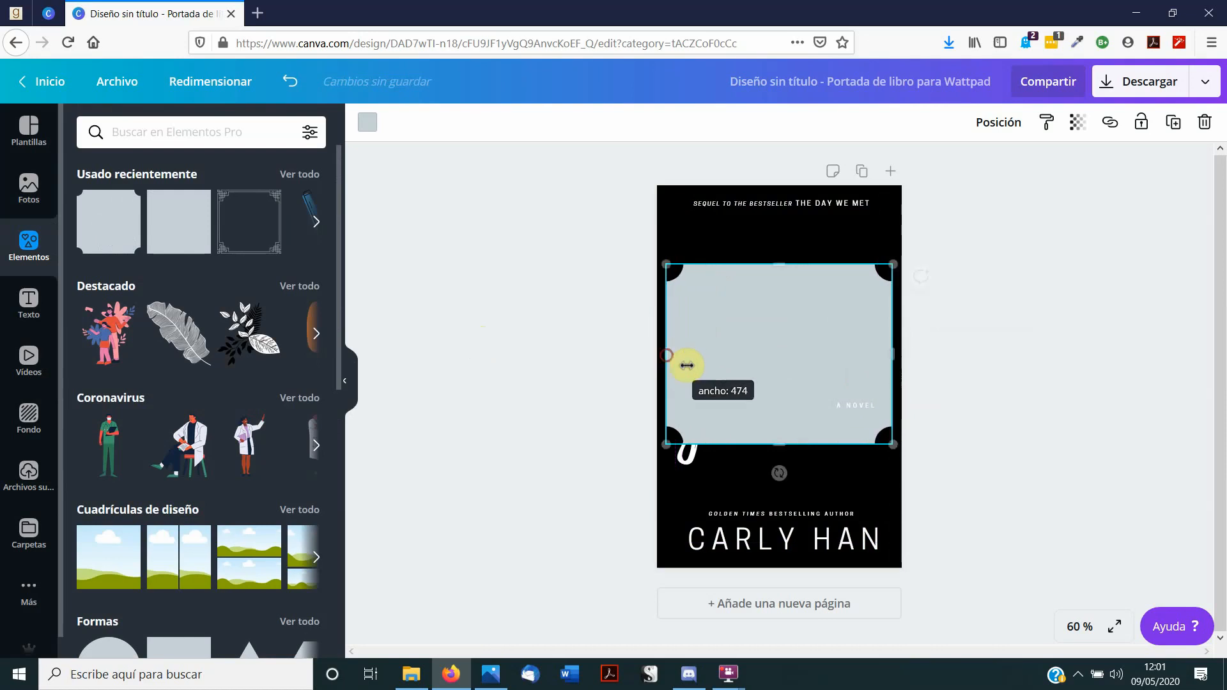
drag(759, 365, 758, 389)
- Send the grey shape back two layers behind both title lines, and delete it from the cover
right_click(758, 388)
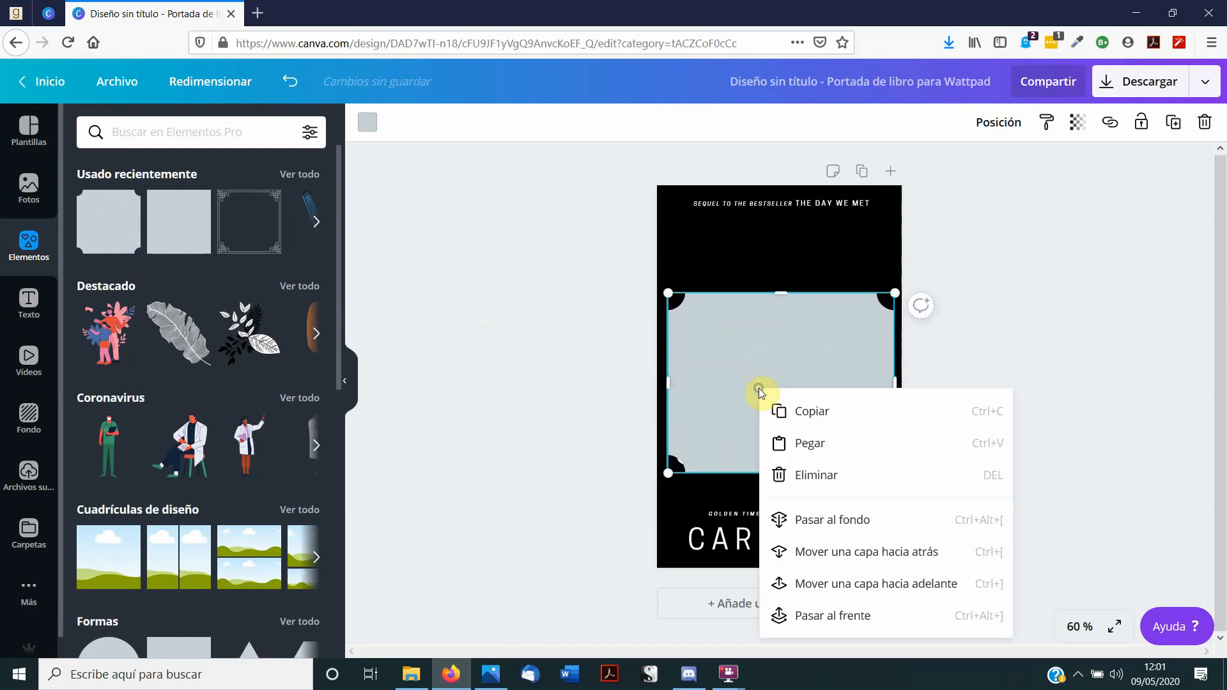
click(788, 416)
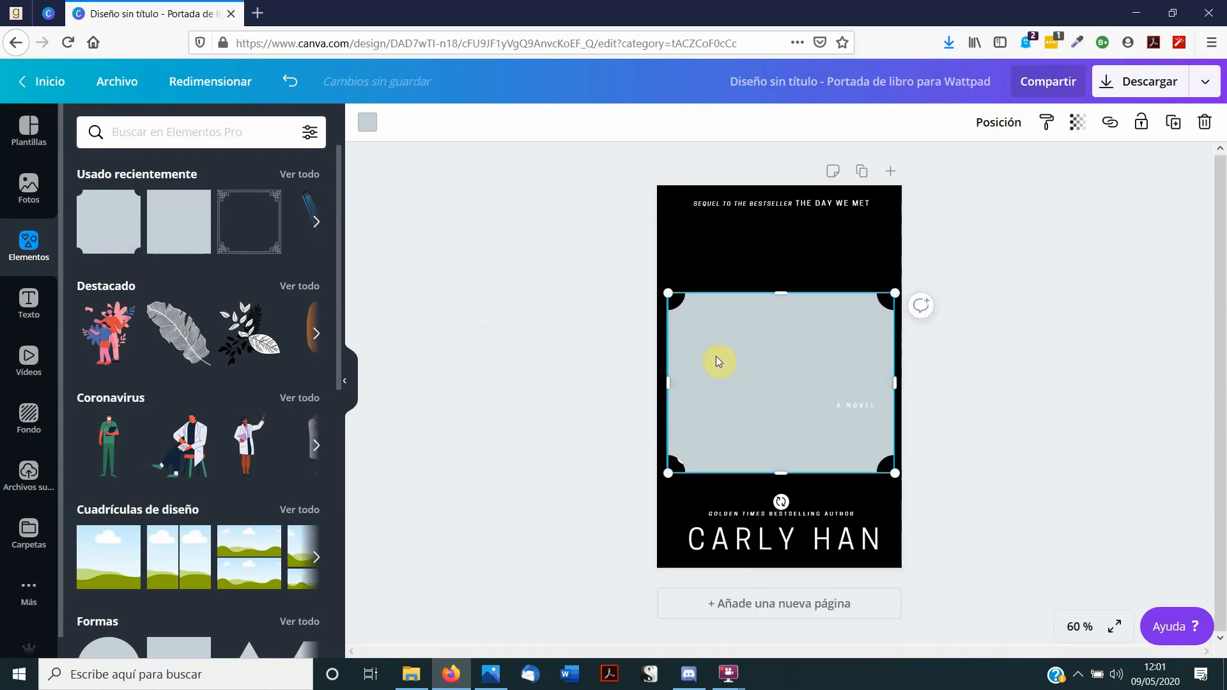
right_click(744, 388)
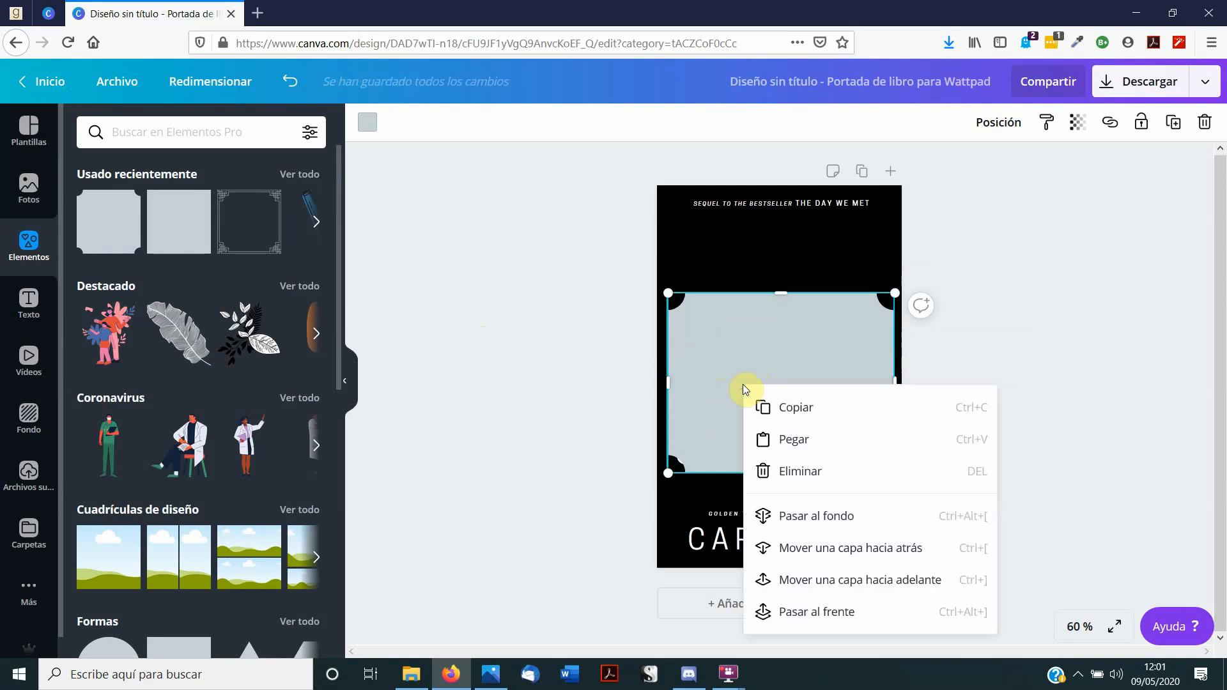
click(838, 548)
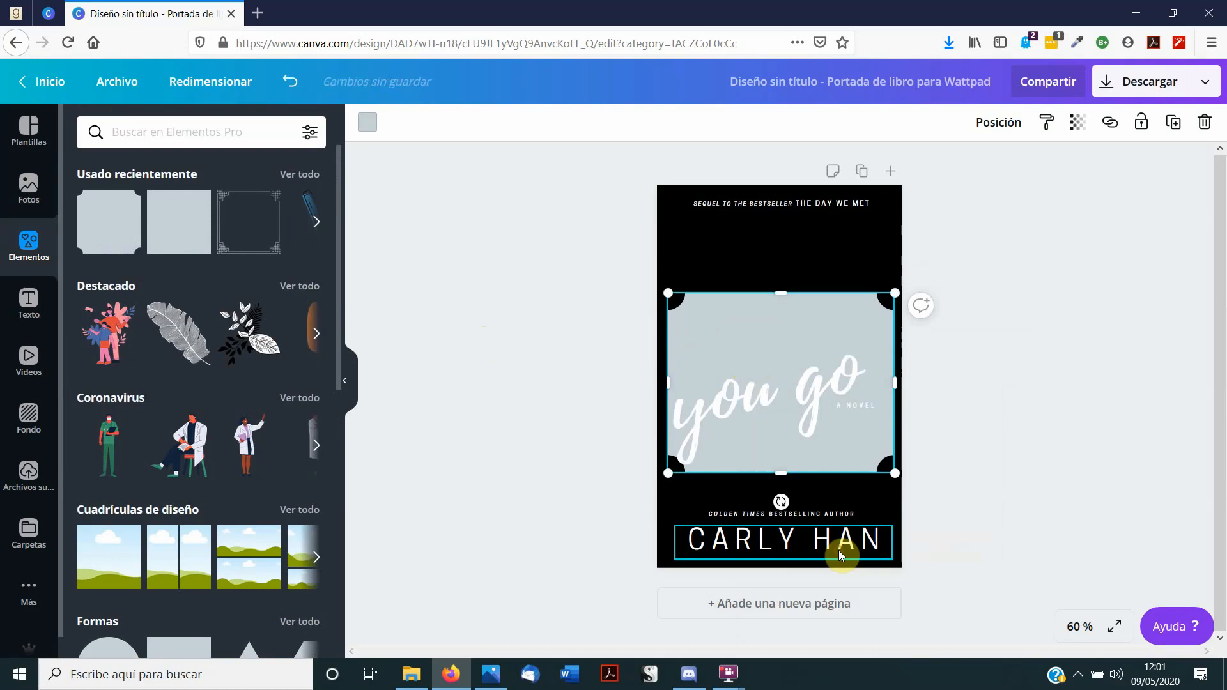
right_click(785, 452)
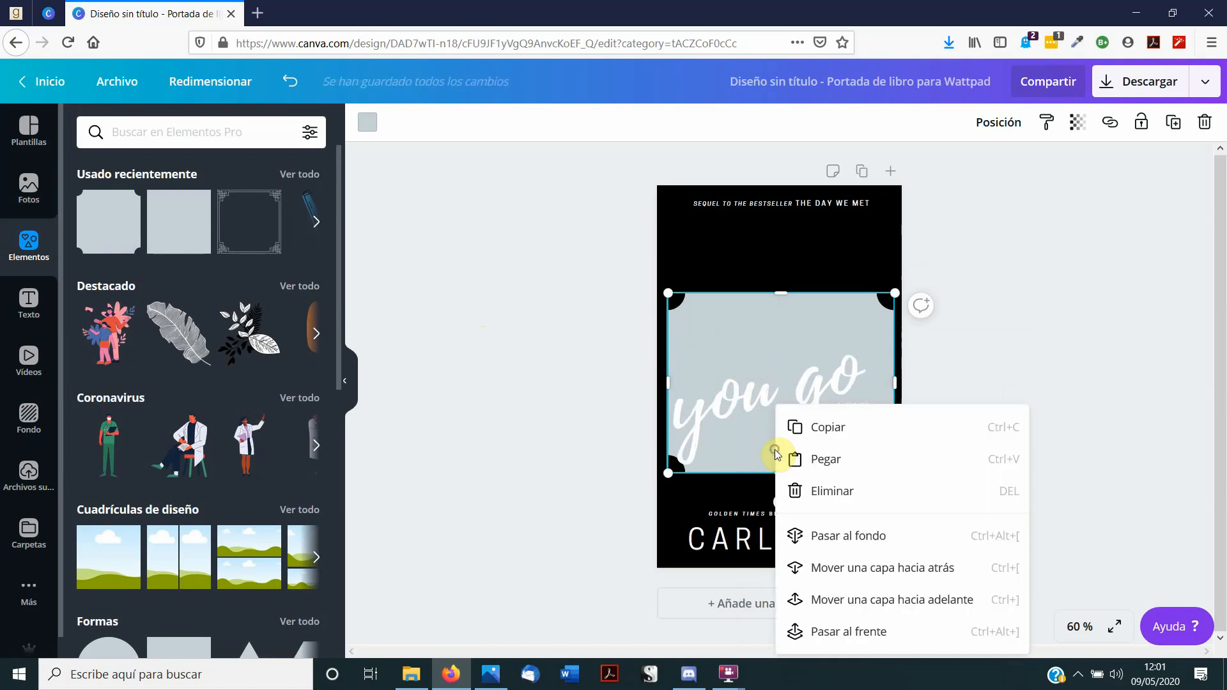
click(824, 567)
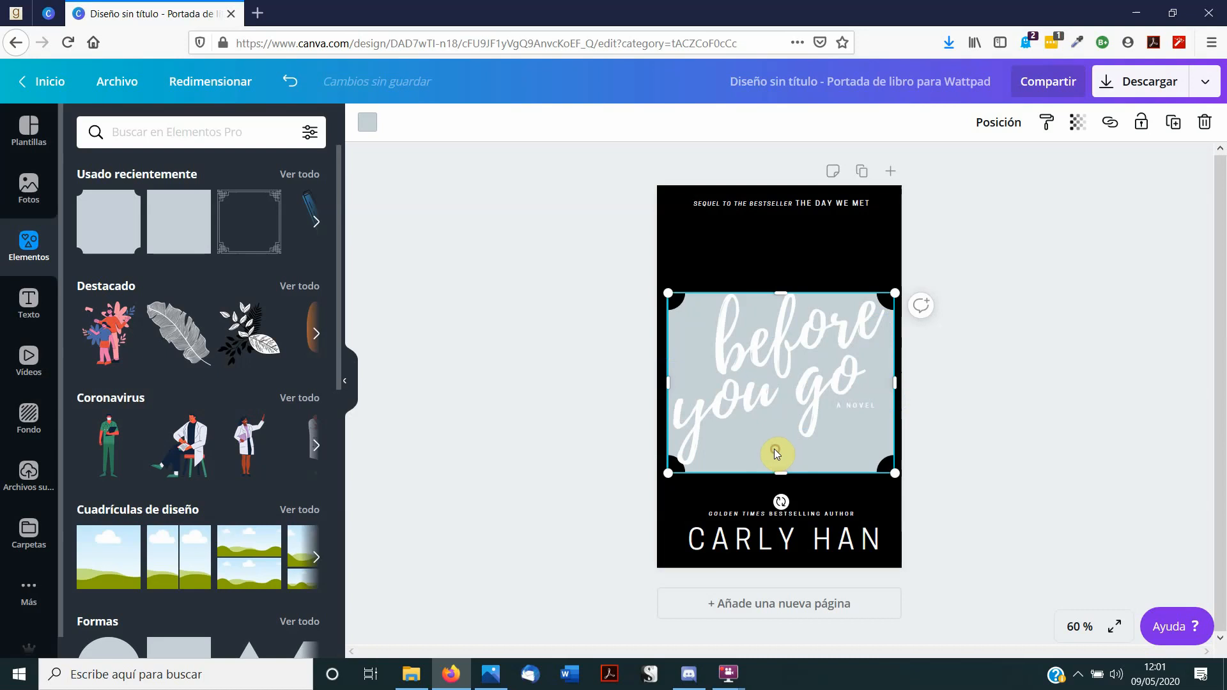
drag(777, 452, 775, 450)
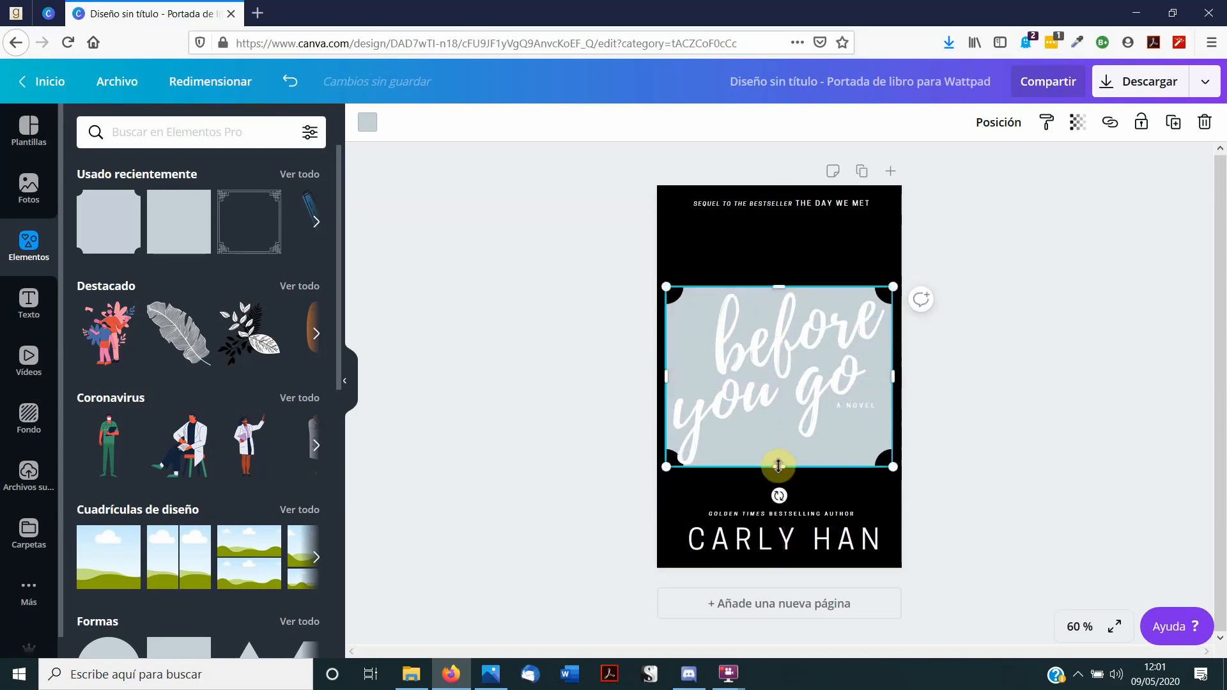
key(Delete)
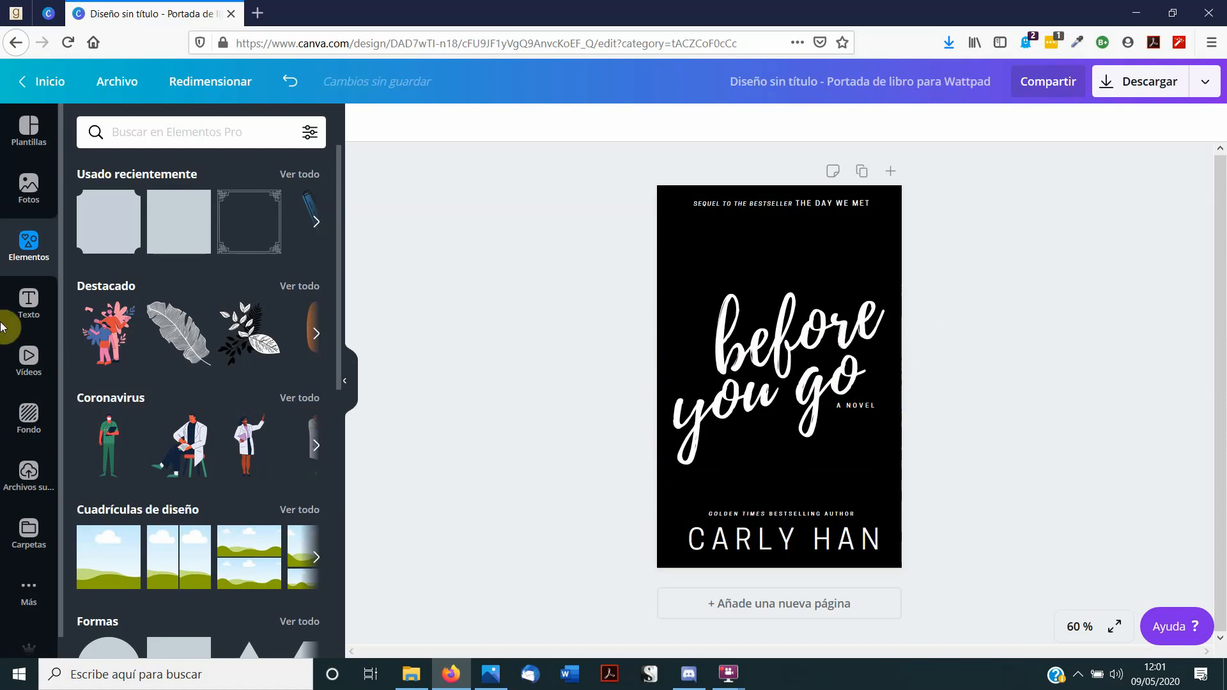
- Browse the text options and the ready-made font combinations
click(17, 309)
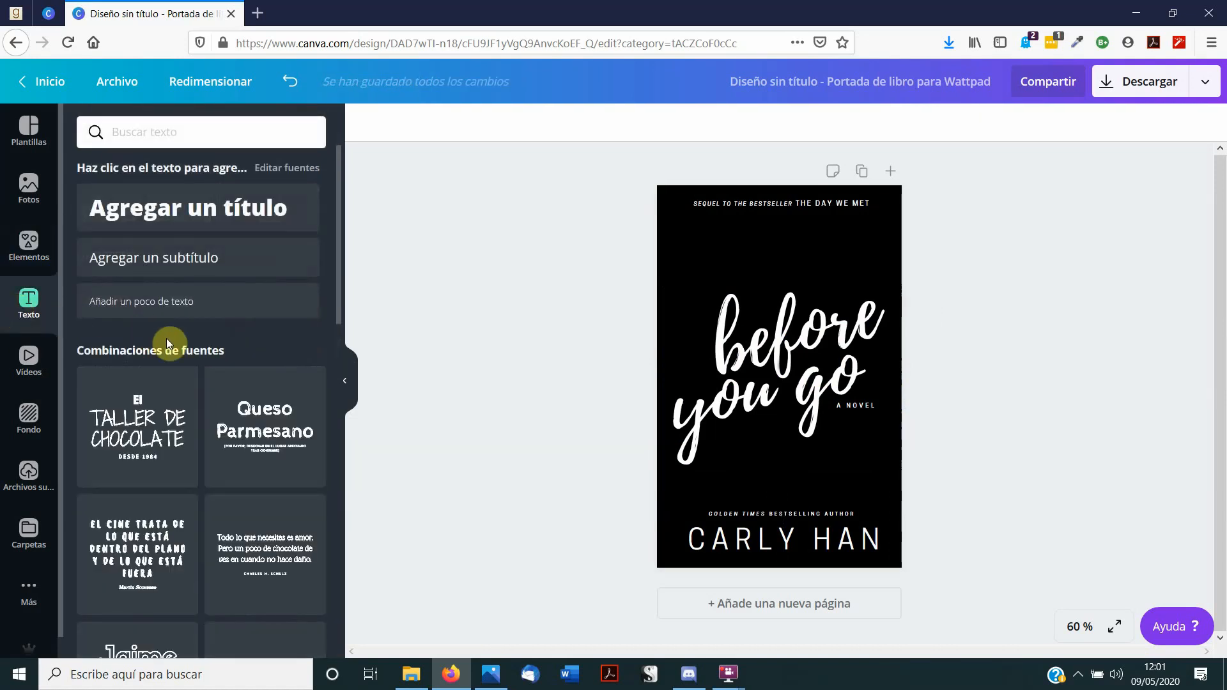
scroll(244, 345, down, 3)
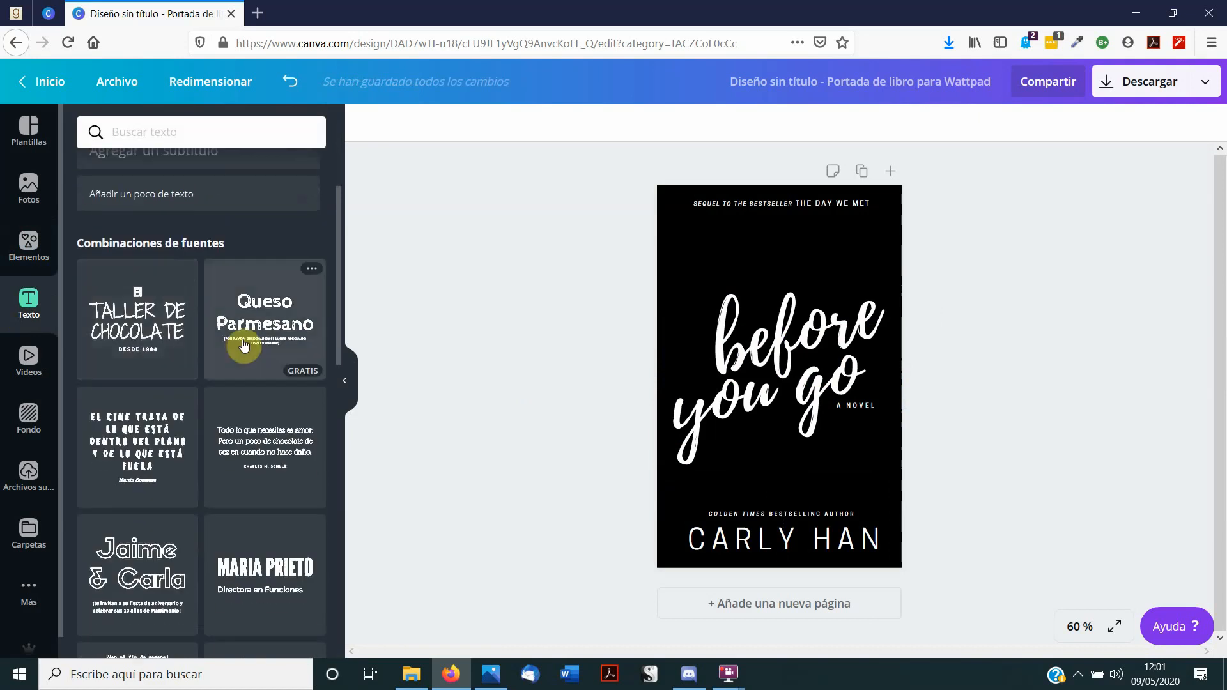
scroll(255, 380, down, 3)
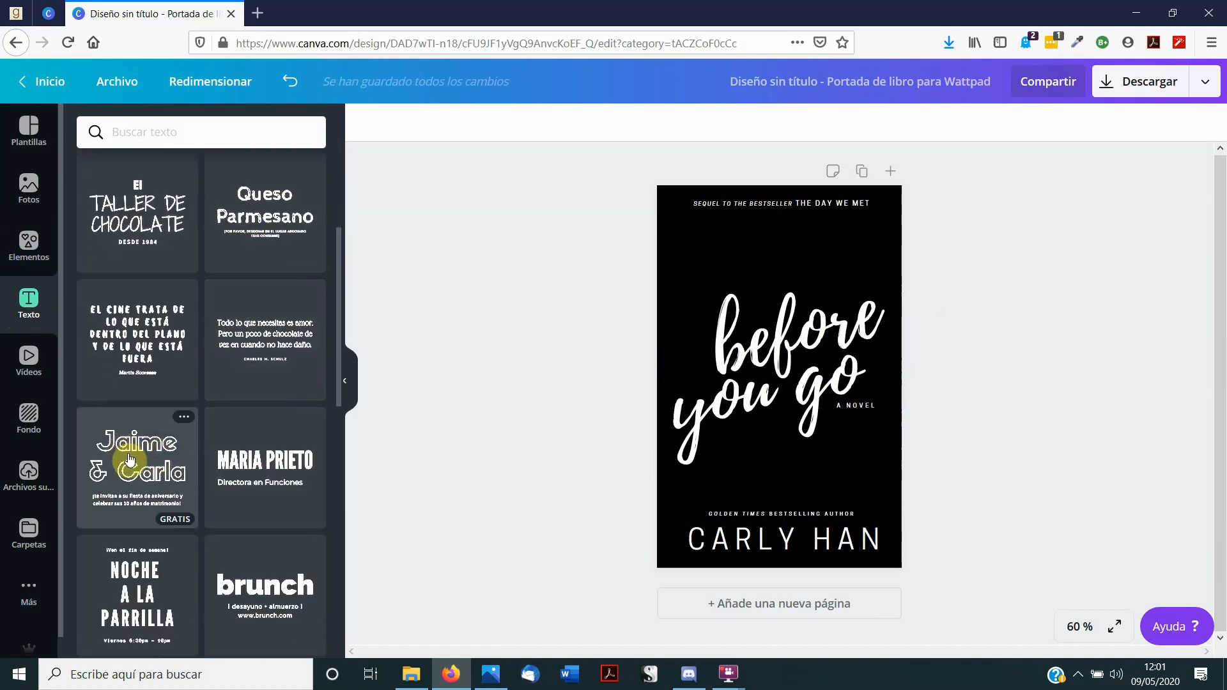
scroll(127, 453, down, 3)
scroll(273, 481, down, 2)
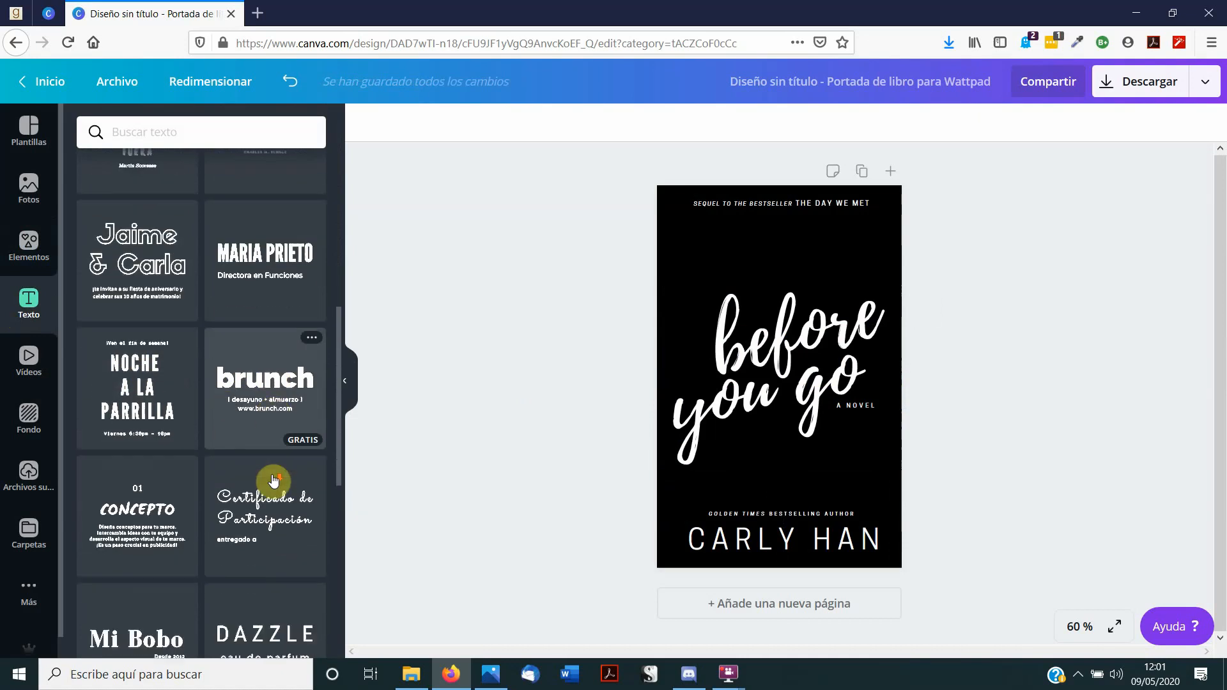
scroll(98, 498, up, 10)
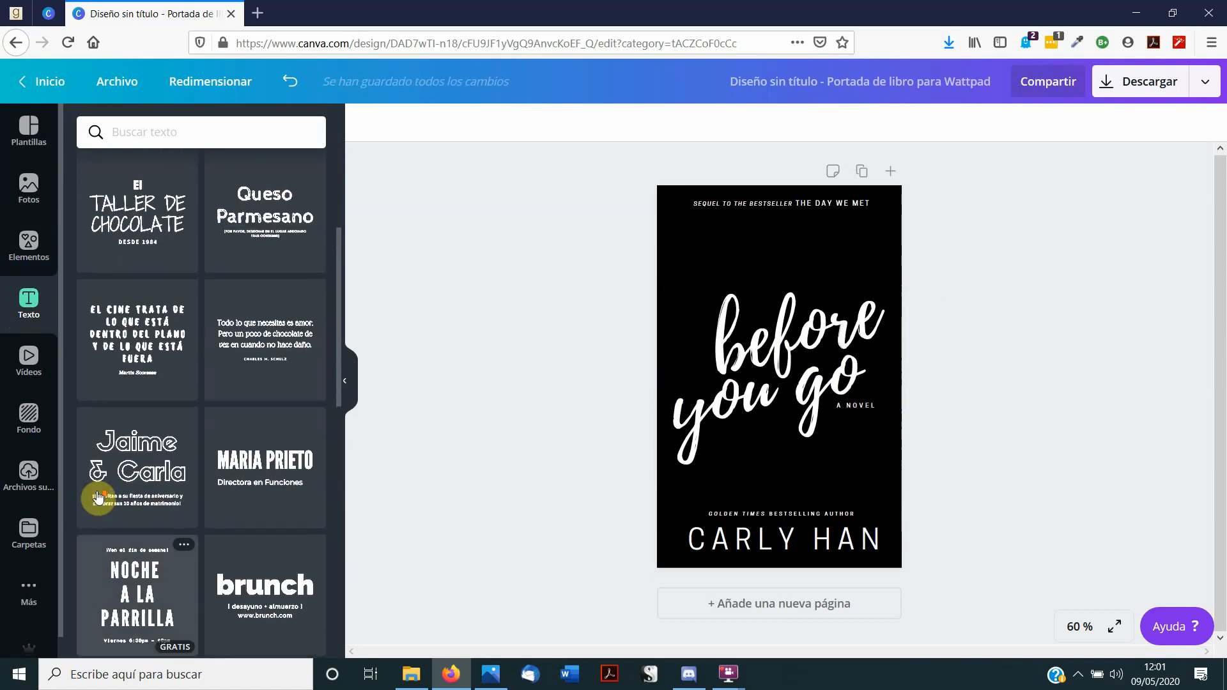
- Select the "you go" title text and look through the list of available fonts without changing its font
click(795, 354)
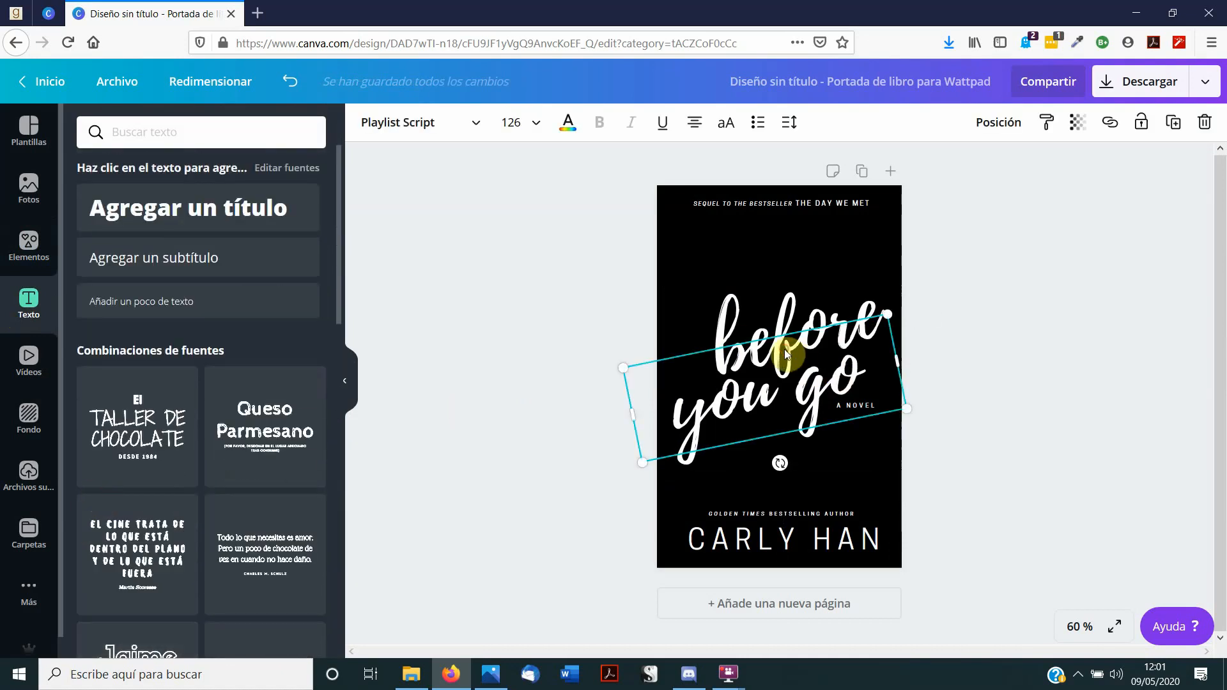
click(439, 122)
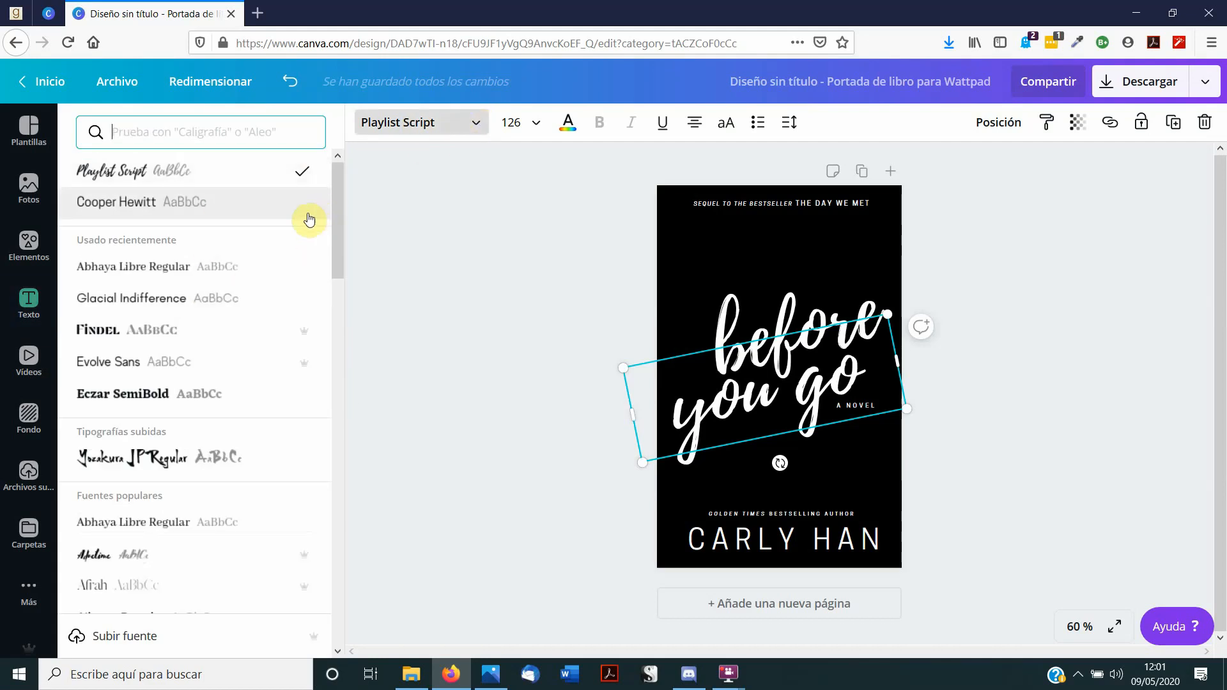
drag(339, 194, 339, 298)
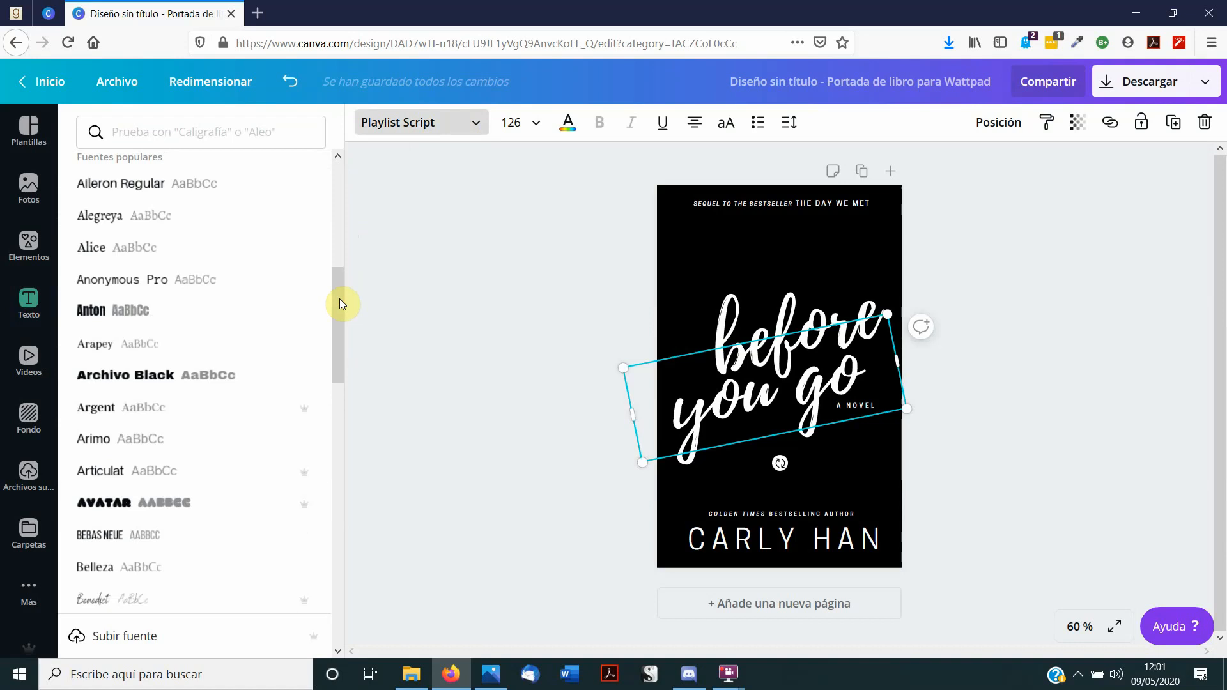
- Open the brand kit page's font upload file picker and cancel it without choosing a file
click(145, 641)
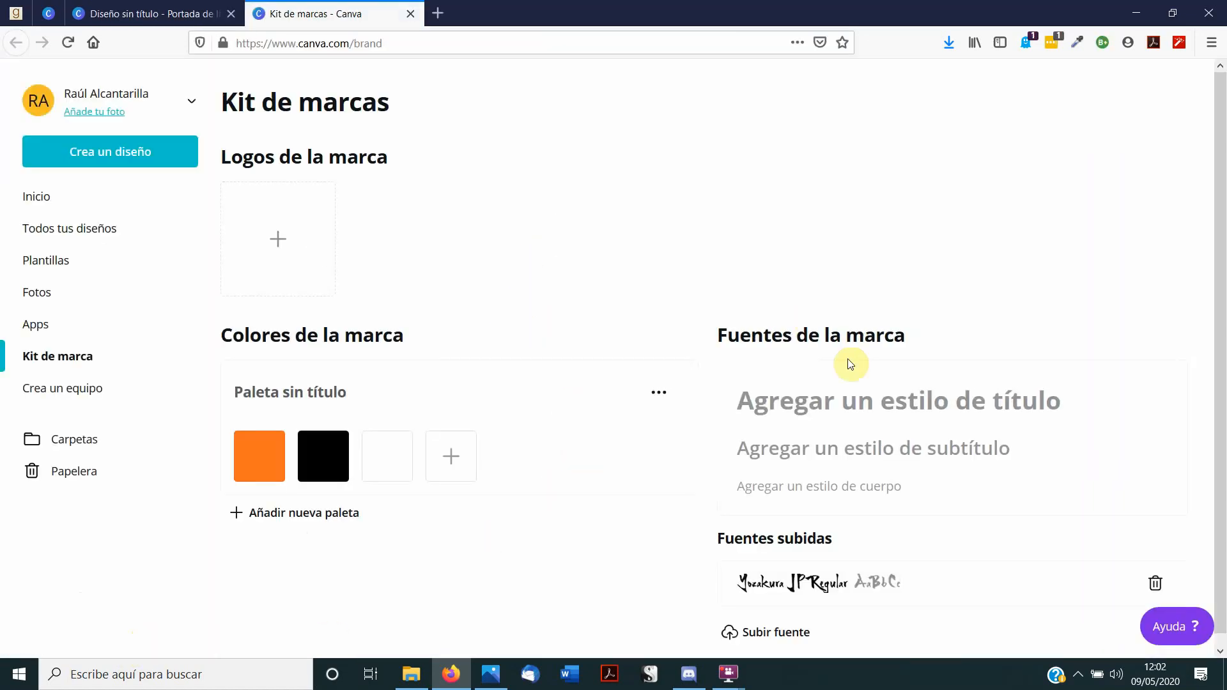
scroll(799, 416, down, 1)
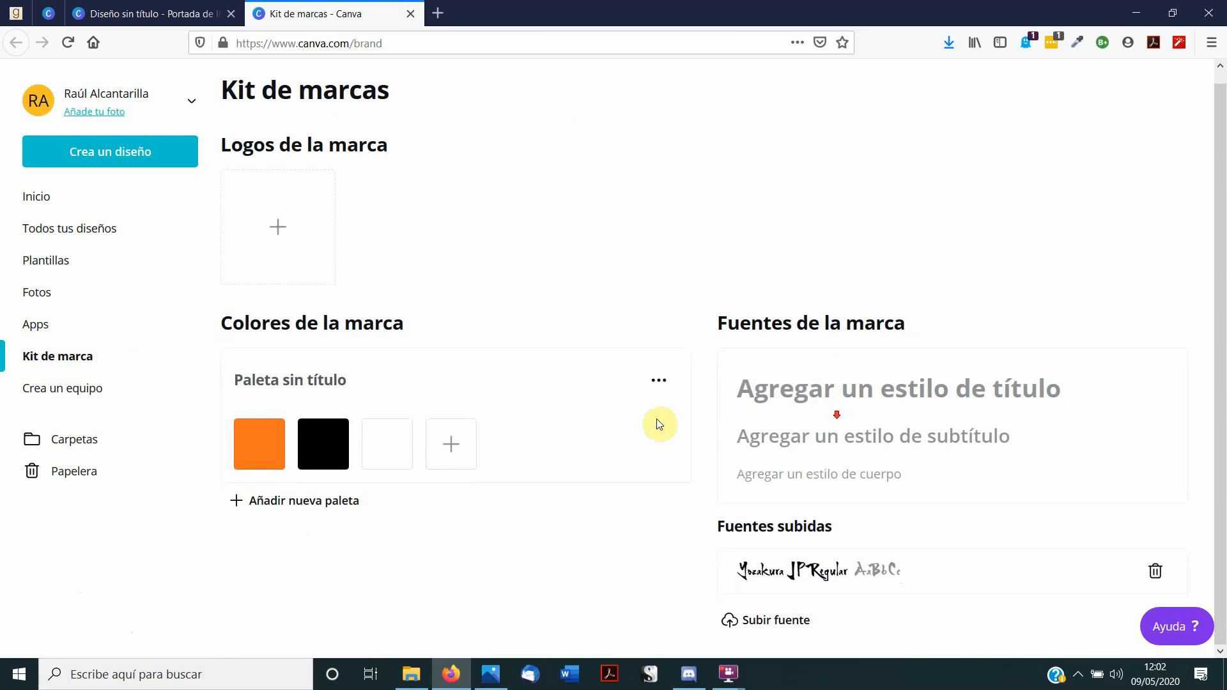
click(790, 627)
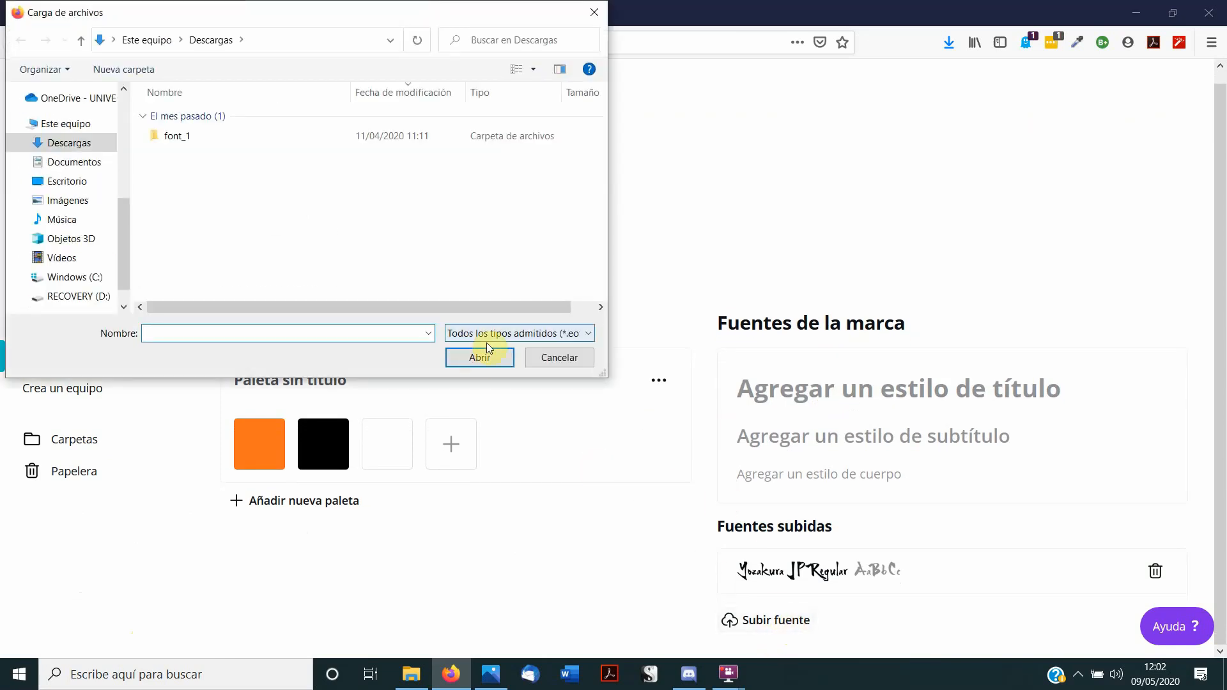
click(558, 359)
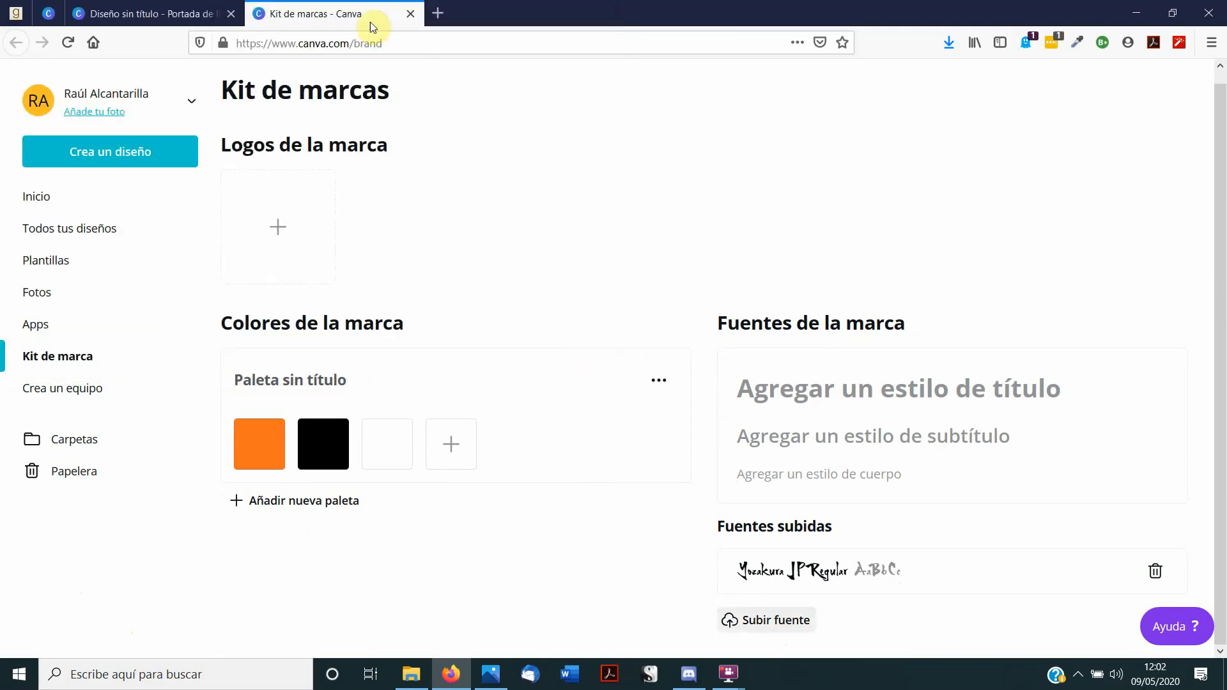
- Look up fontsquirrel in the browser and open the Font Squirrel site in the brand kit's tab
click(408, 40)
text(fonts)
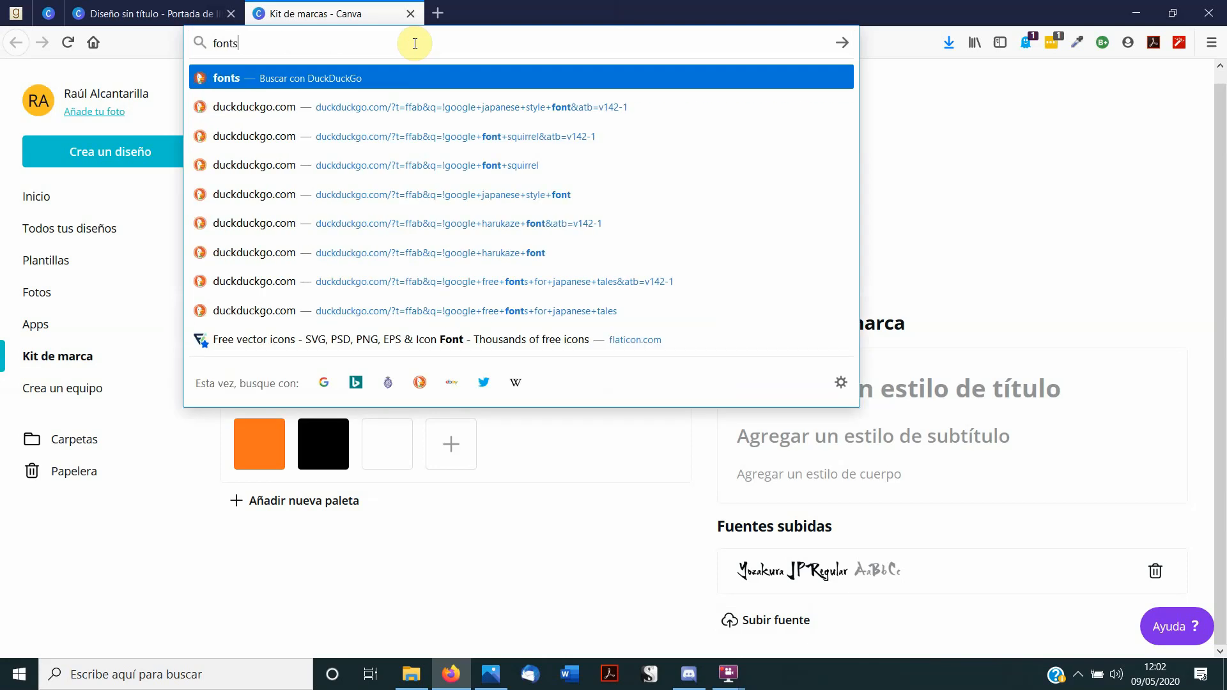
text(quirrel)
key(Down)
key(Down)
key(Down)
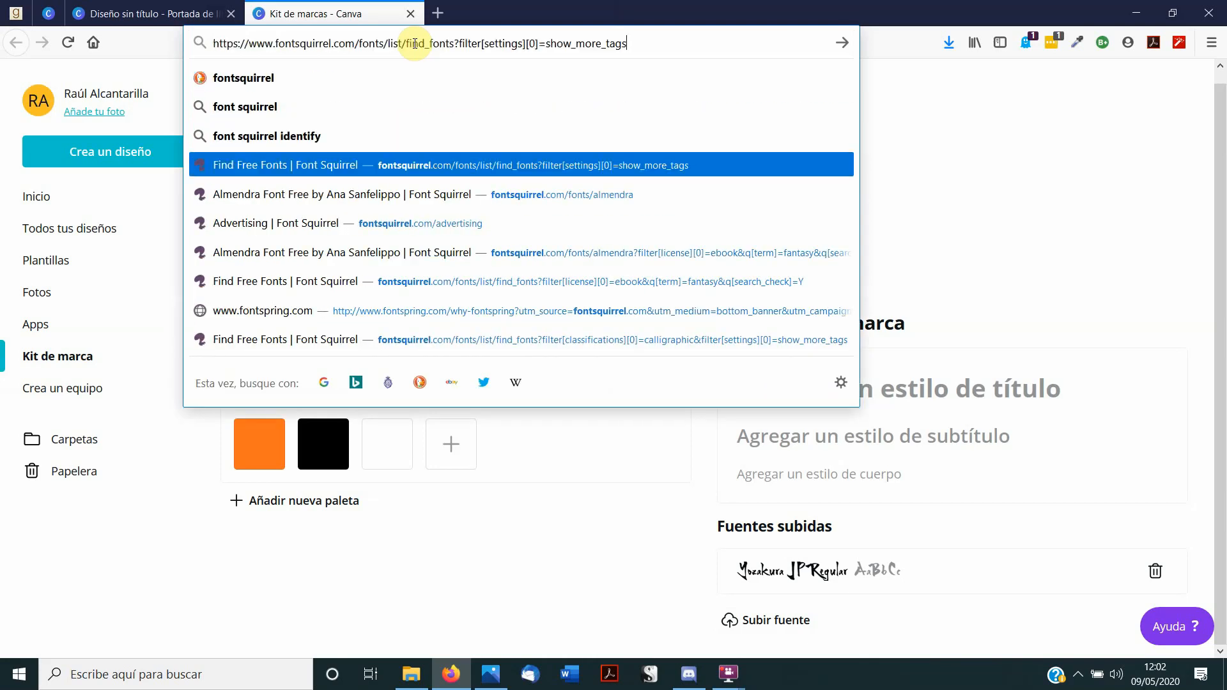
key(Return)
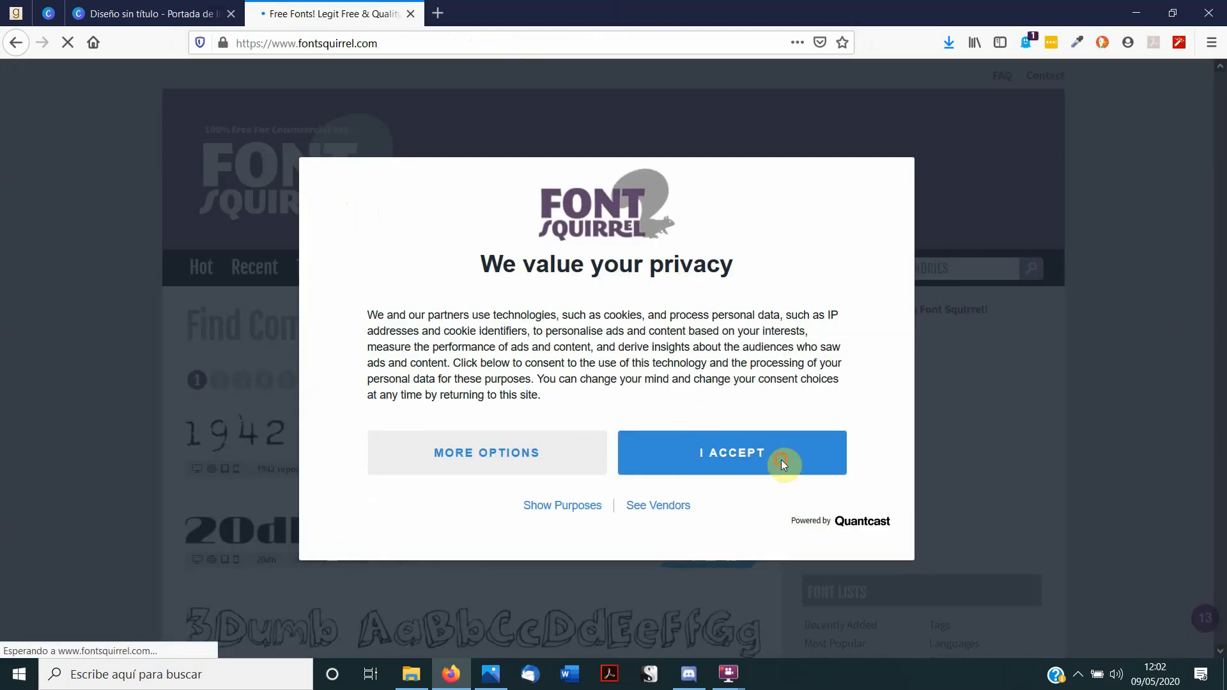
- Accept Font Squirrel's privacy notice, look over its free fonts and categories, and close the site to return to the cover design
click(782, 459)
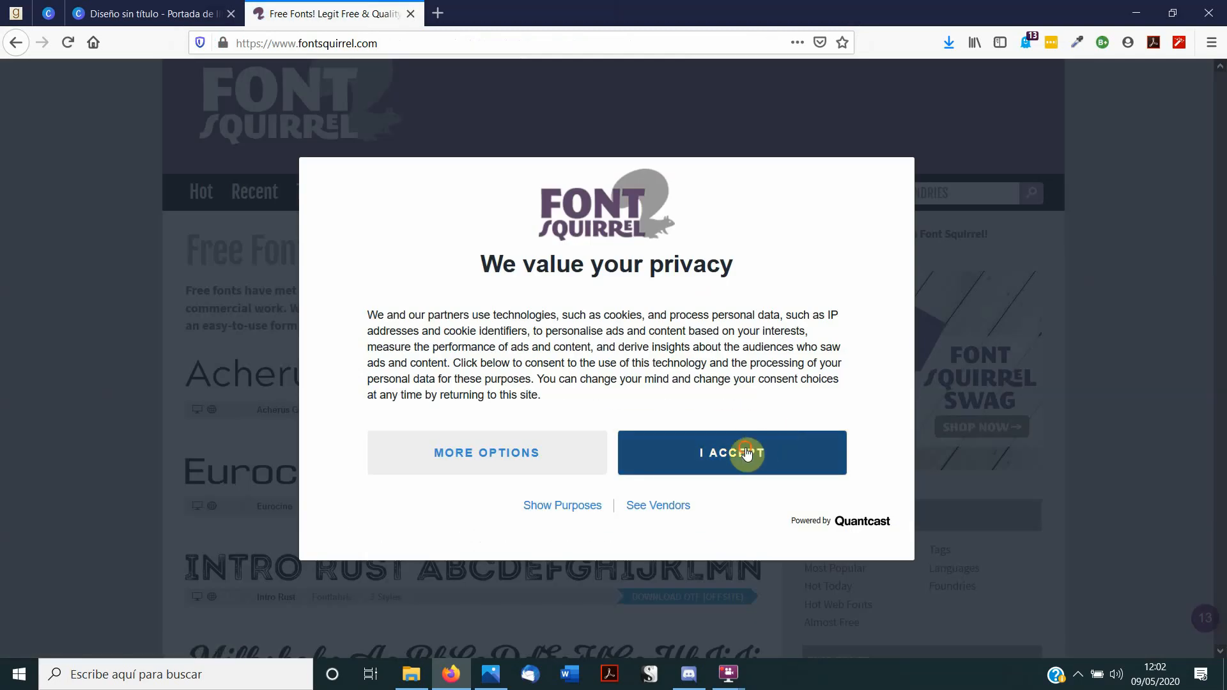
click(746, 457)
scroll(771, 427, down, 2)
scroll(772, 428, down, 5)
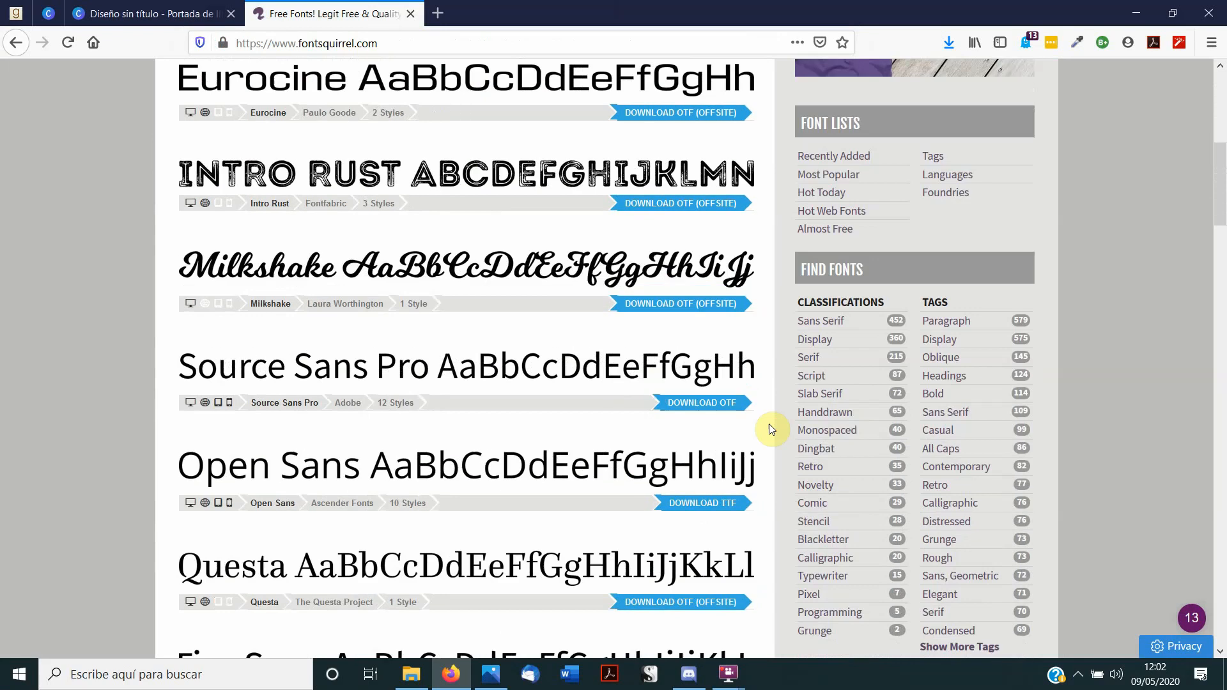
scroll(772, 428, down, 2)
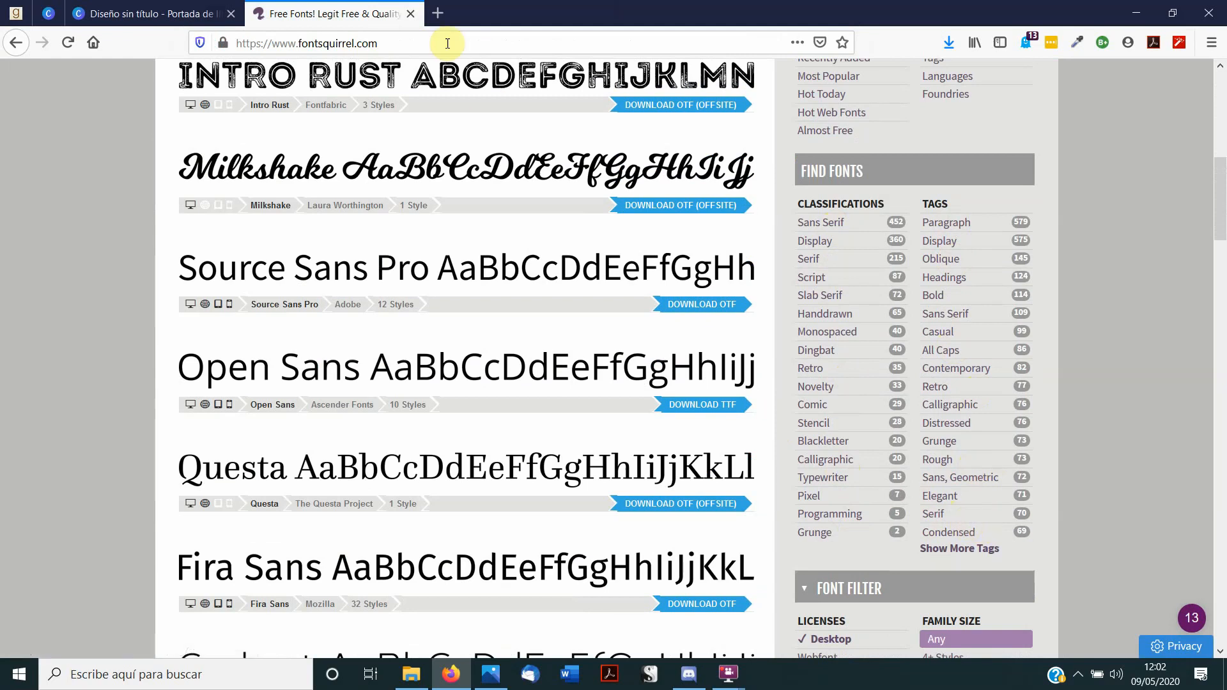
middle_click(324, 4)
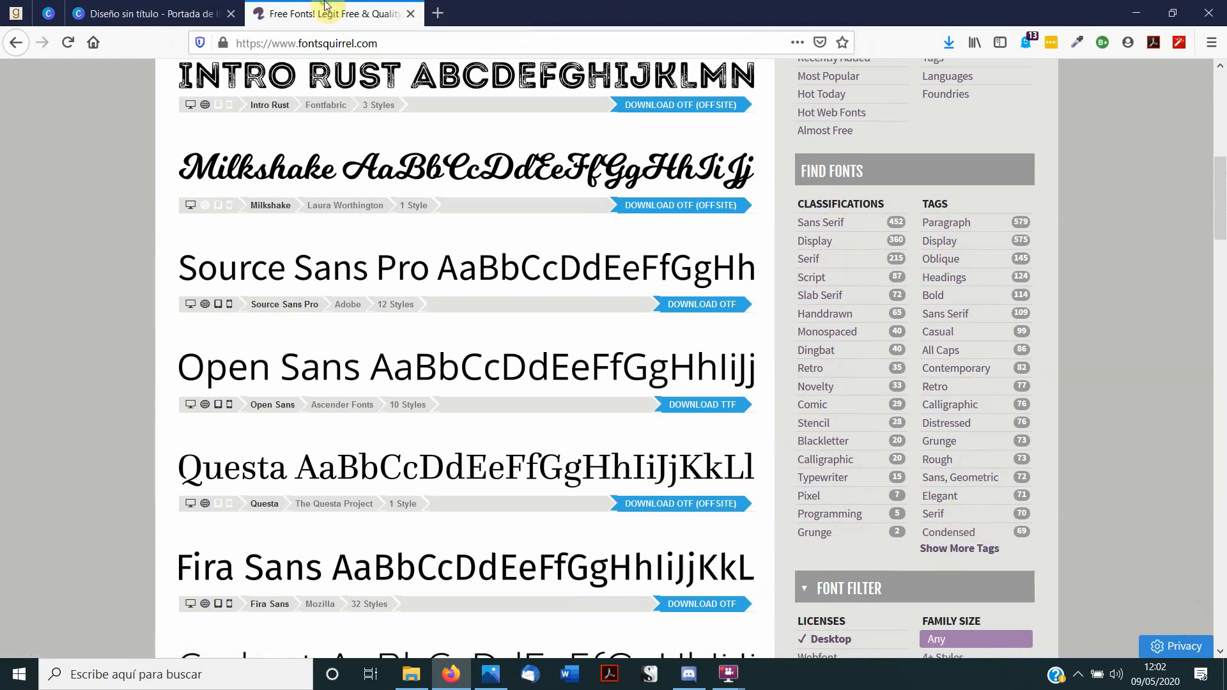
- Look through the text options, the uploaded images and the cover templates
click(28, 302)
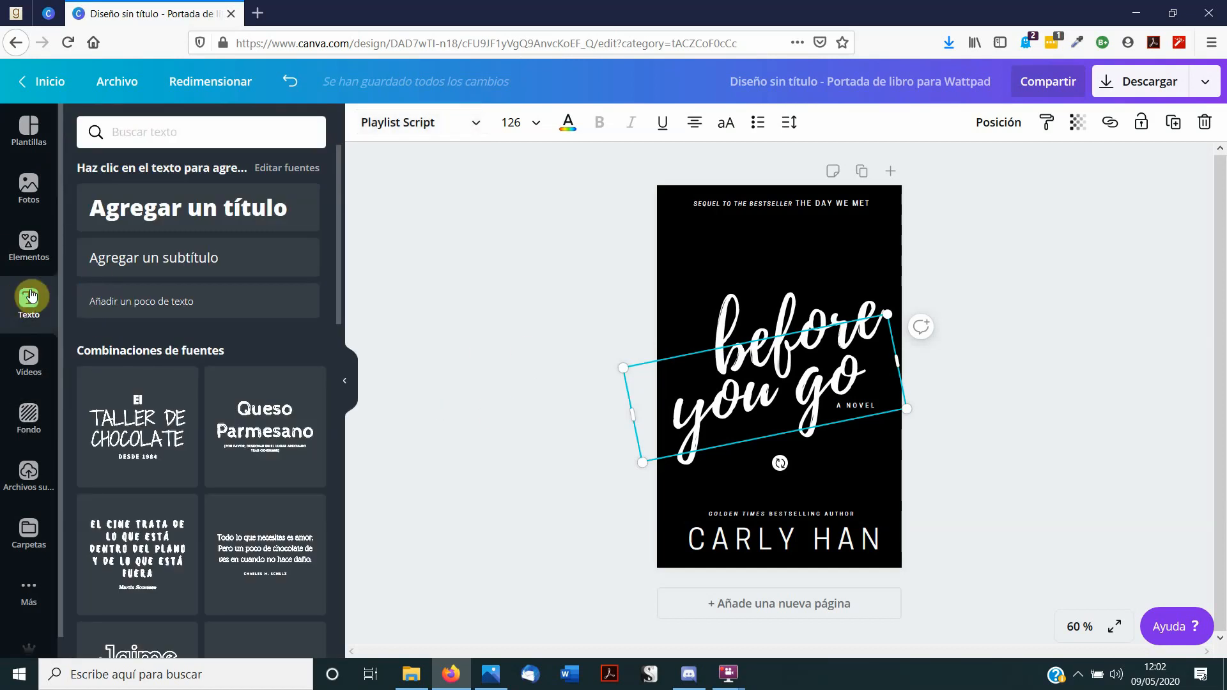
click(32, 491)
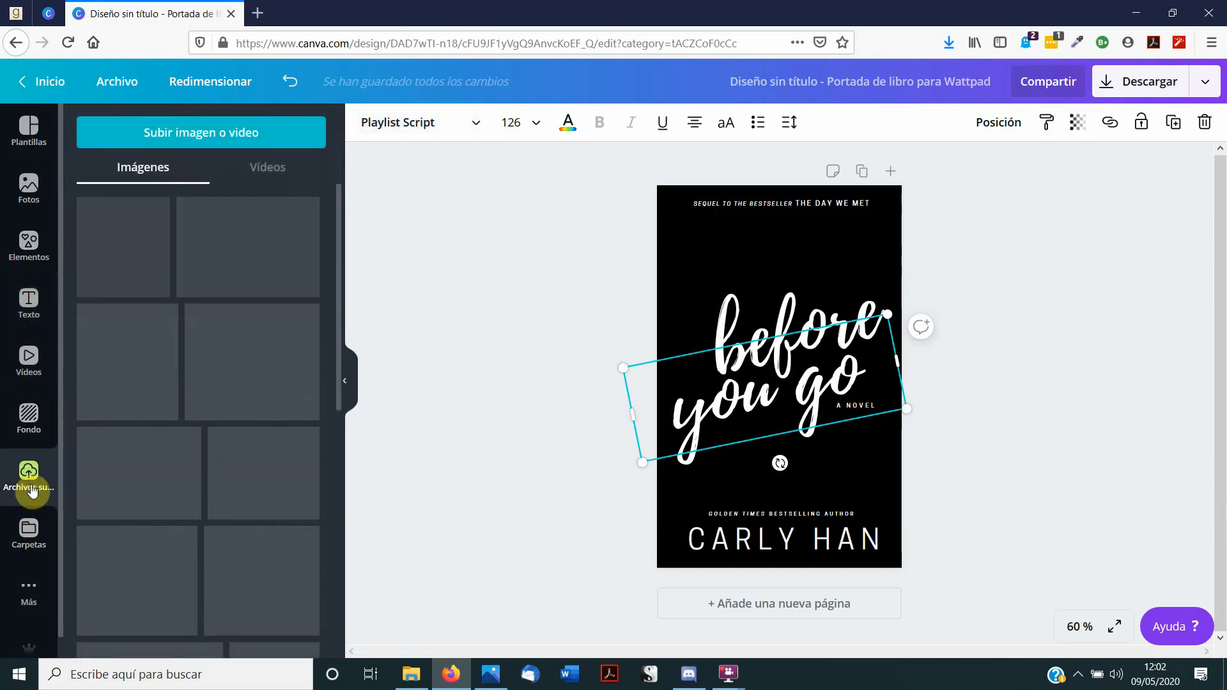
click(30, 133)
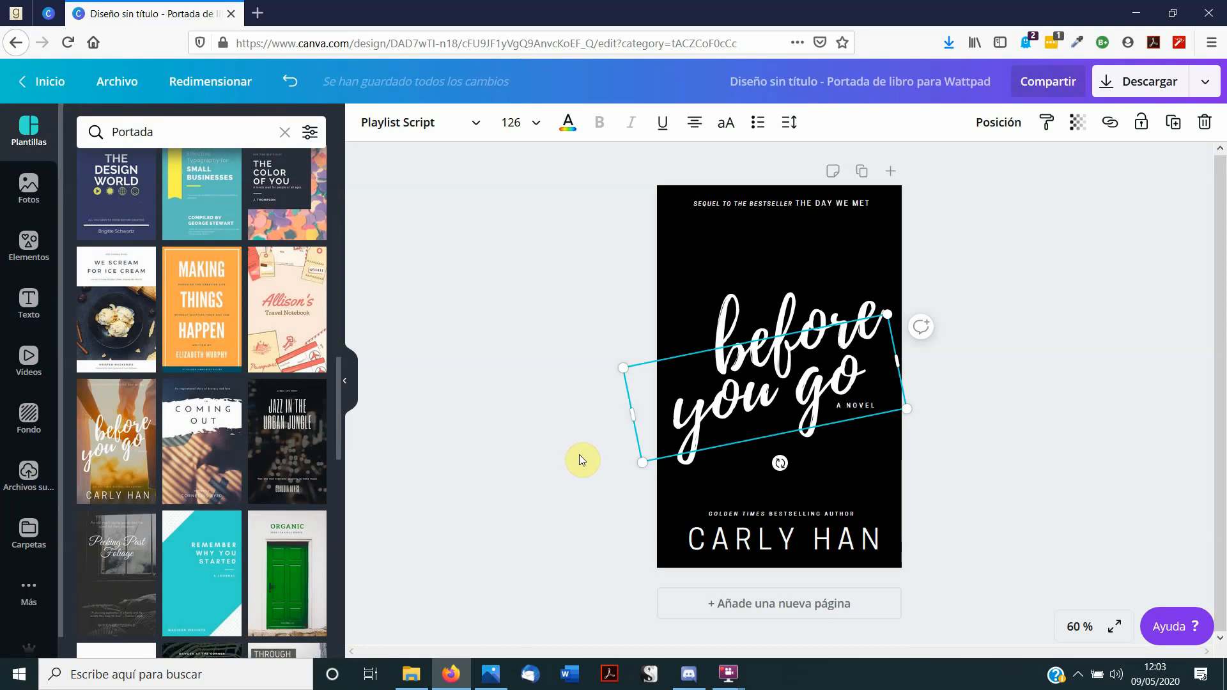
- Deselect the title text, open the cover's download settings and set the file type to JPG
click(579, 455)
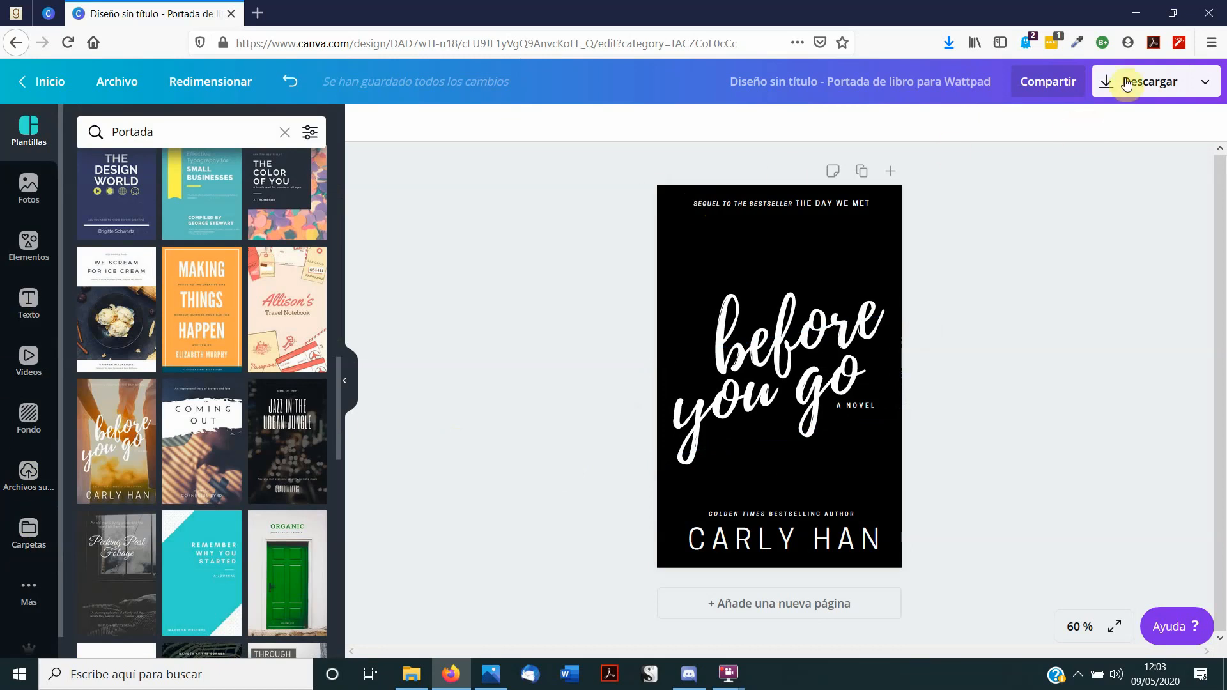
click(1206, 82)
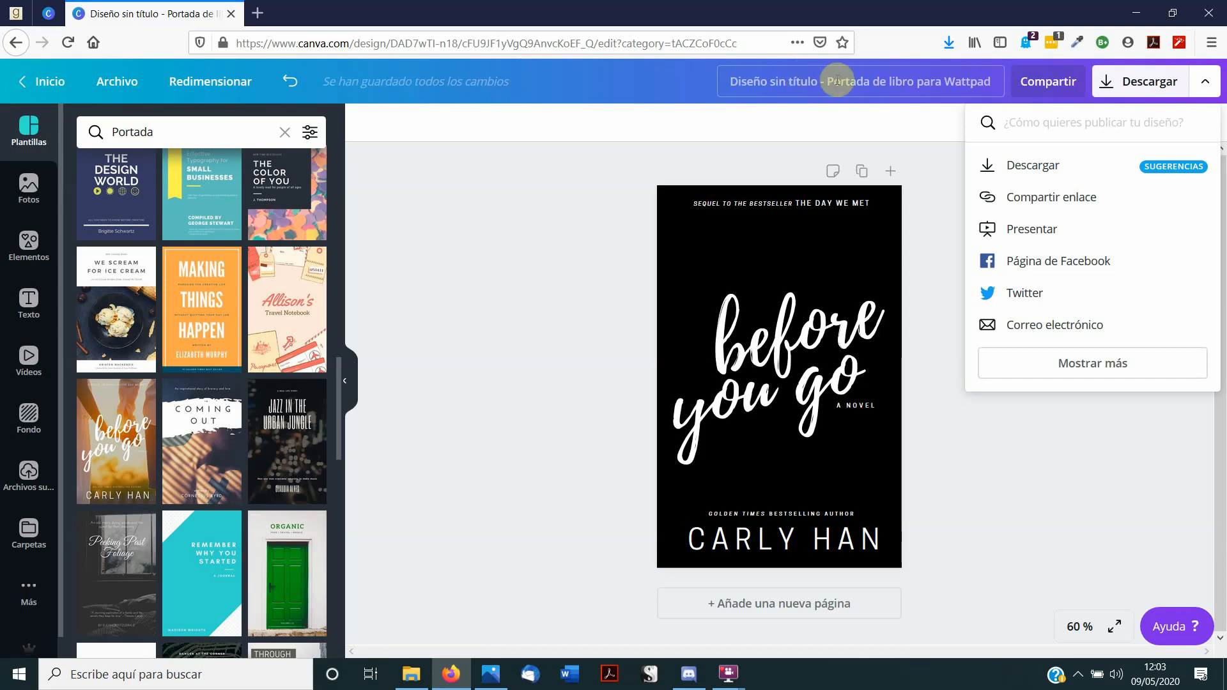
click(1063, 172)
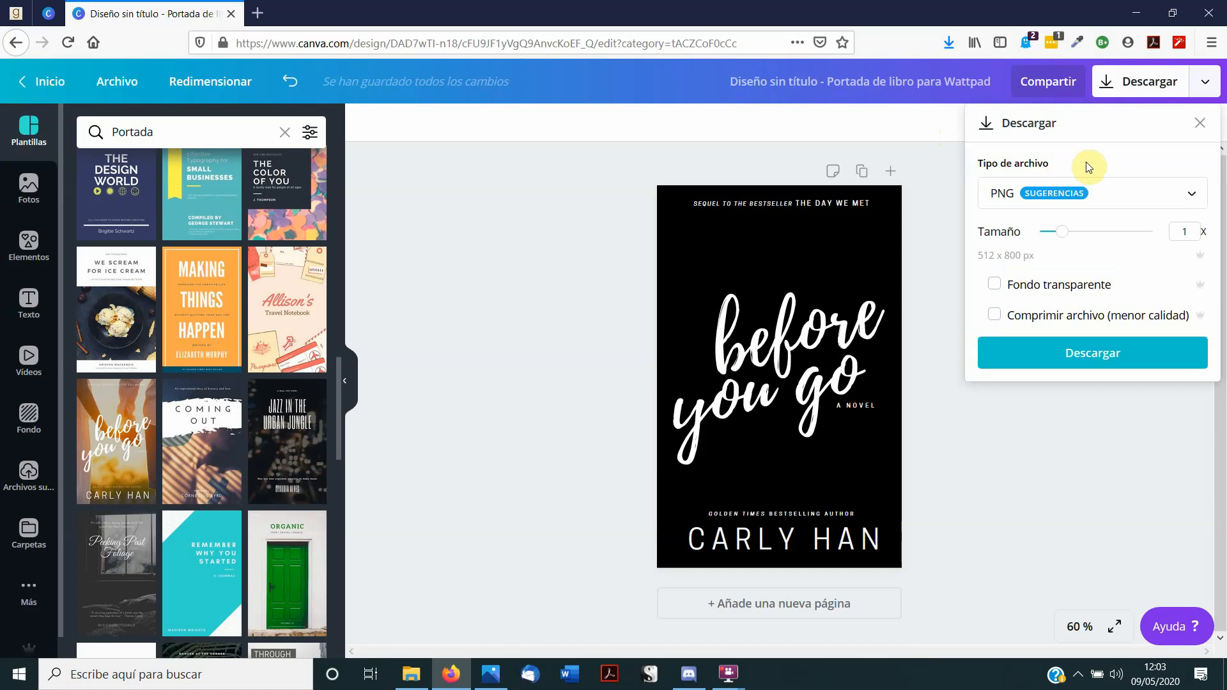
click(1098, 197)
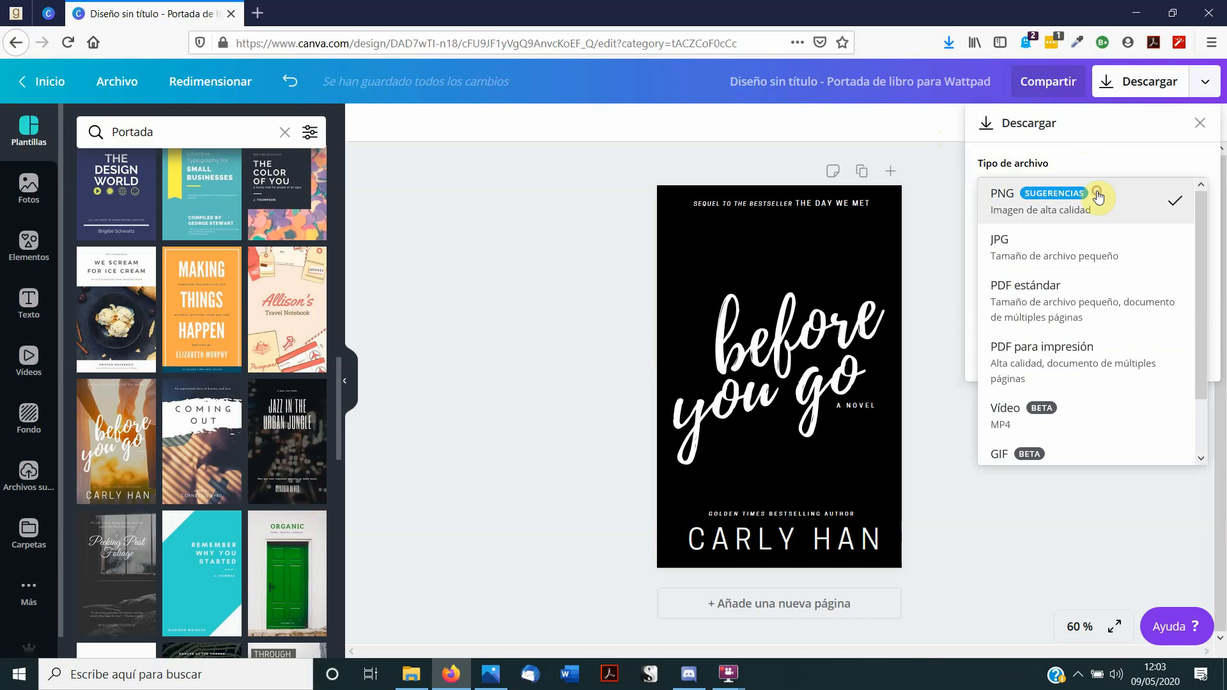
click(1097, 239)
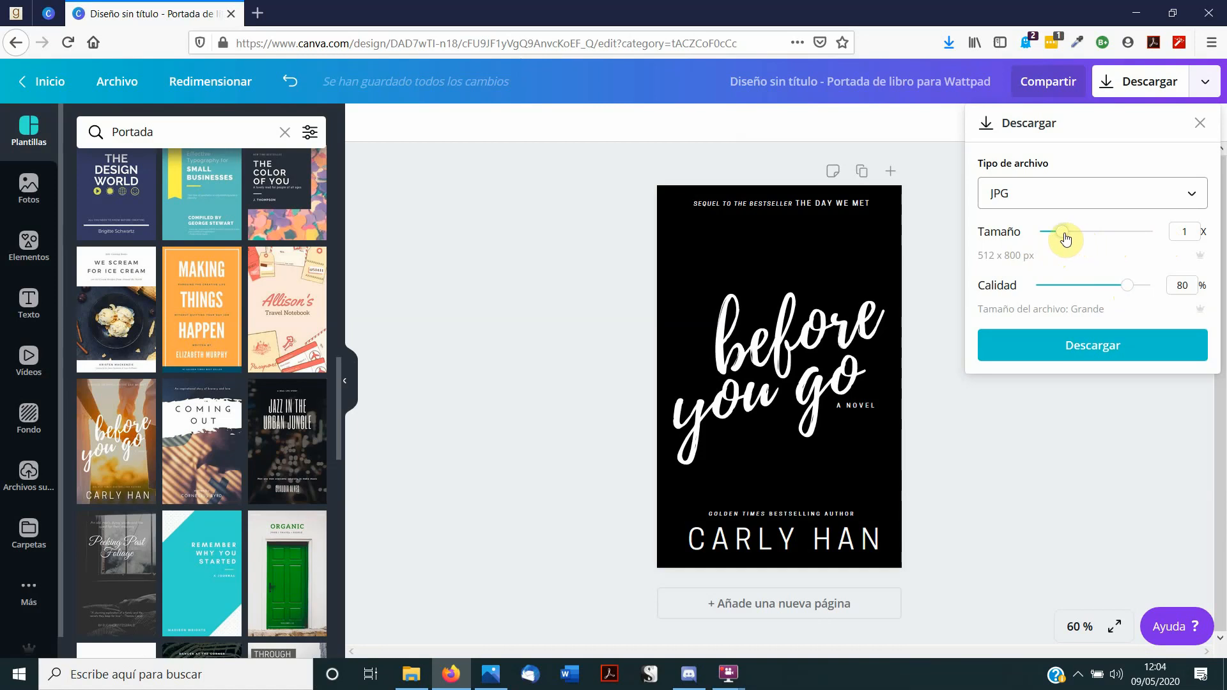
- Look over the cover's resize options and close them without resizing the design
click(200, 82)
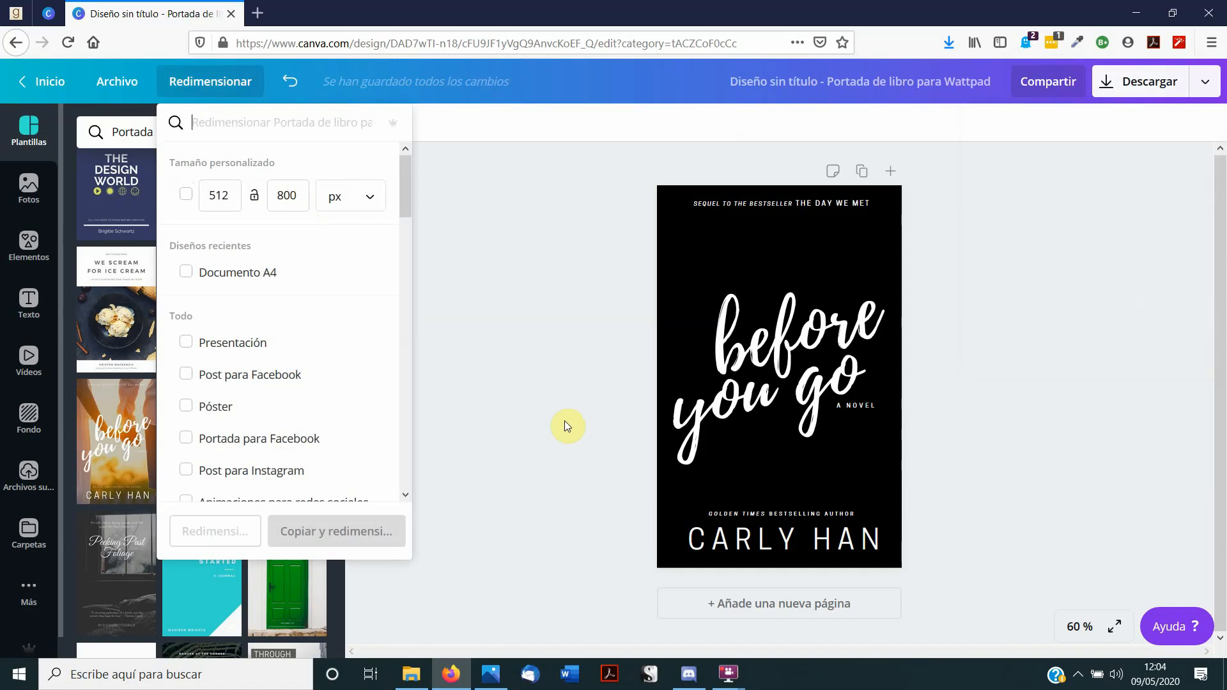
click(566, 425)
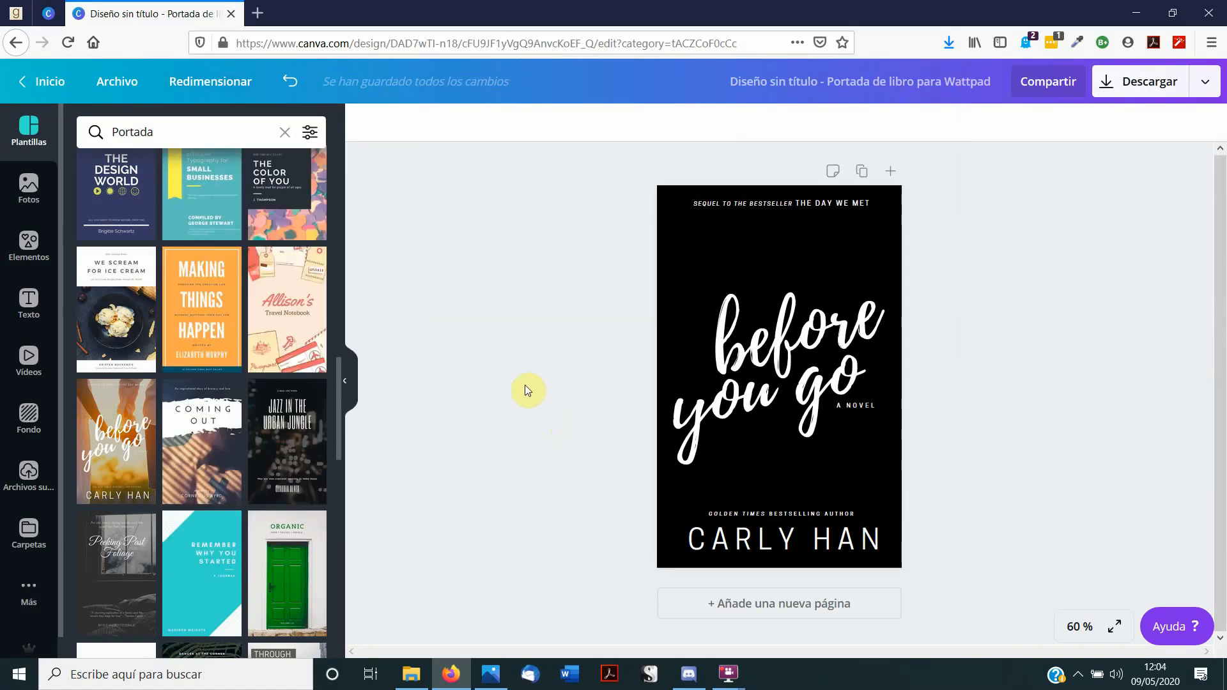